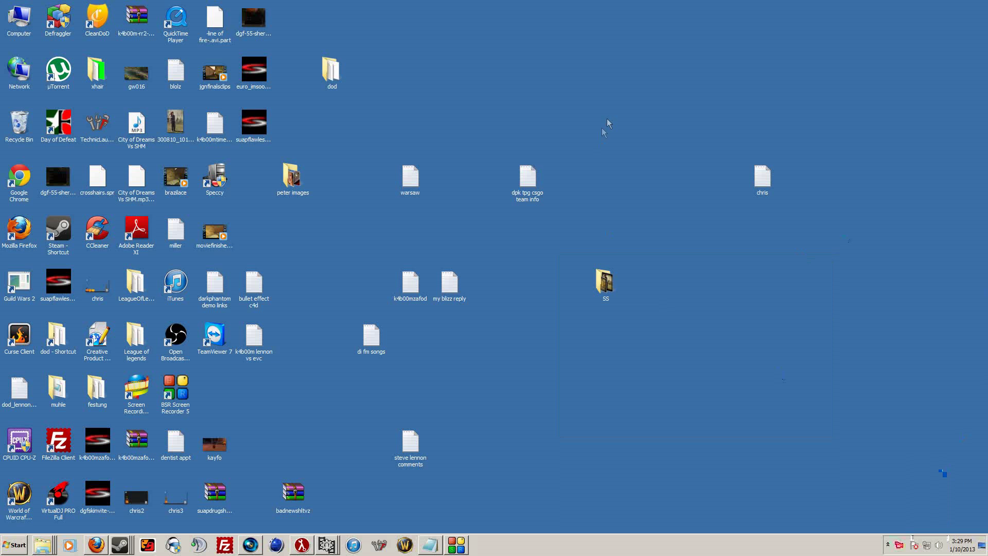
# - From the desktop menu, open NVIDIA Control Panel and set Ambient Occlusion to Quality and Anisotropic filtering to 16x
pyautogui.rightClick(608, 124)
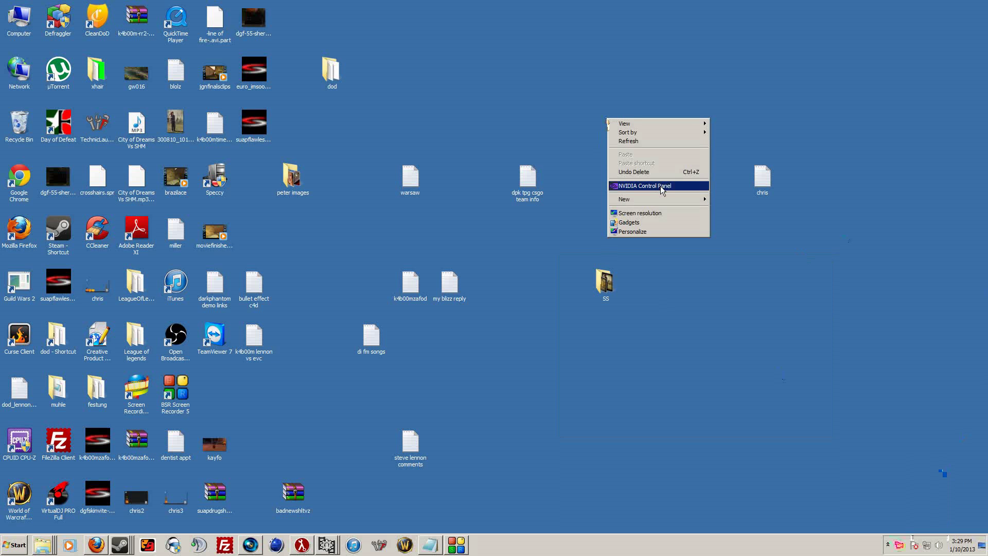
pyautogui.click(661, 186)
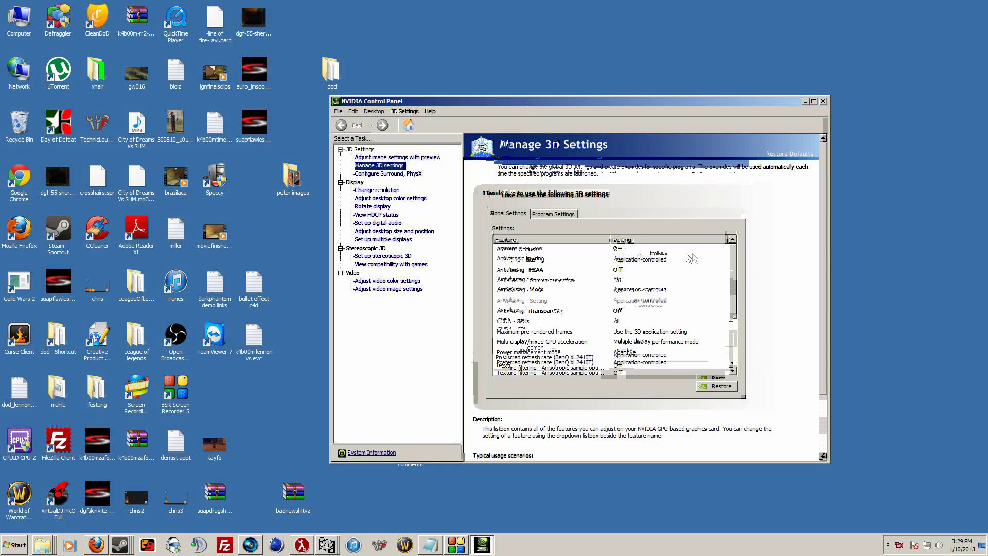
pyautogui.click(650, 251)
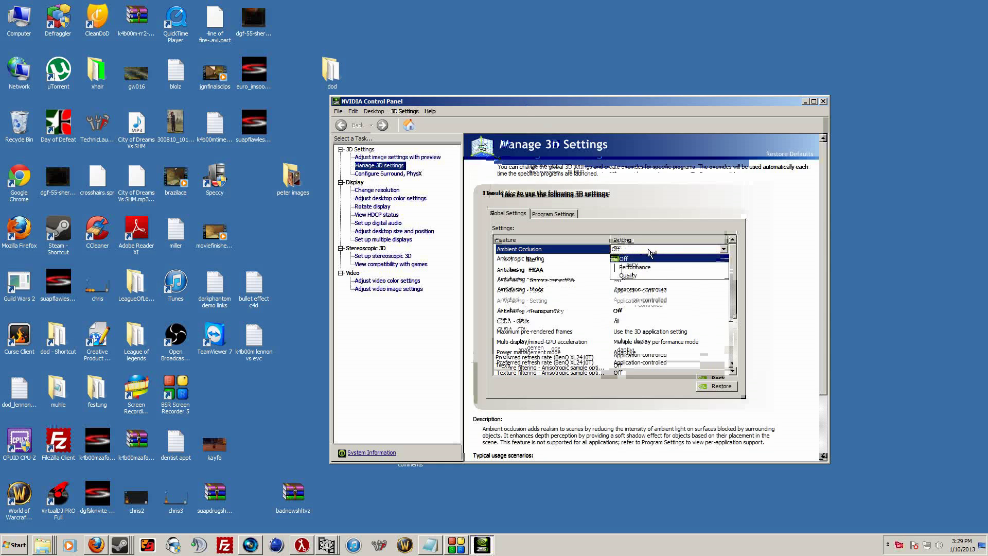
pyautogui.click(652, 276)
pyautogui.click(646, 259)
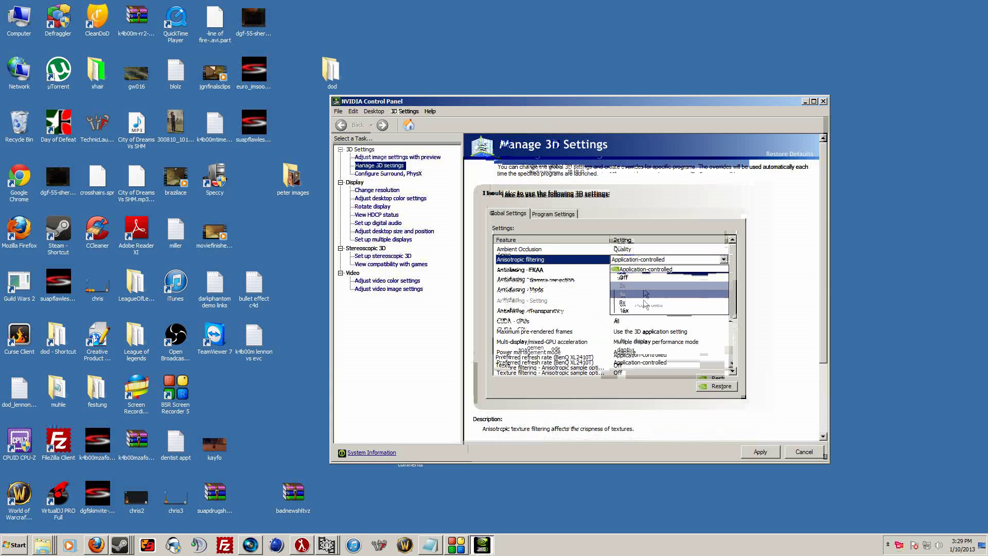
pyautogui.click(646, 316)
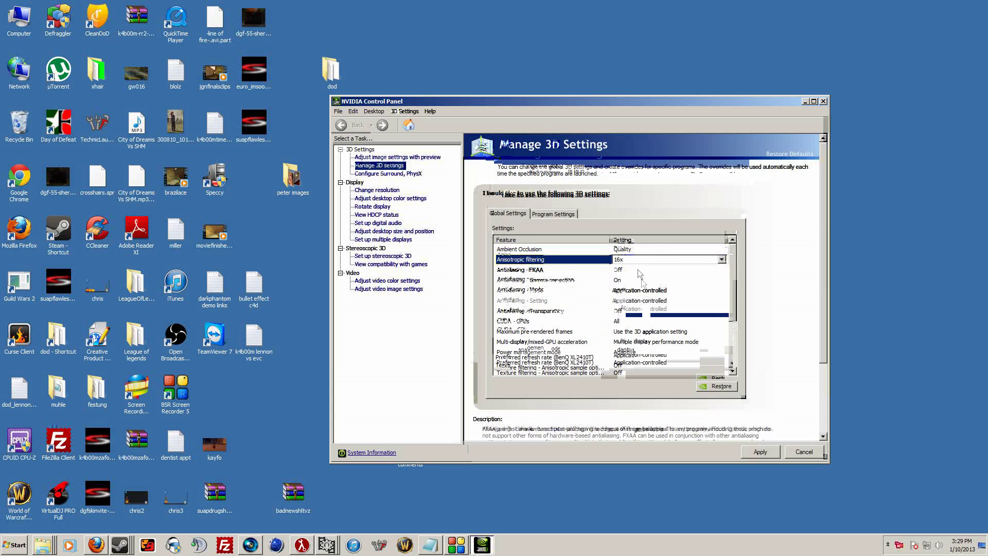
# - Turn FXAA on, set antialiasing mode to enhance the application setting, and level to 32x CSAA
pyautogui.click(639, 269)
pyautogui.click(639, 288)
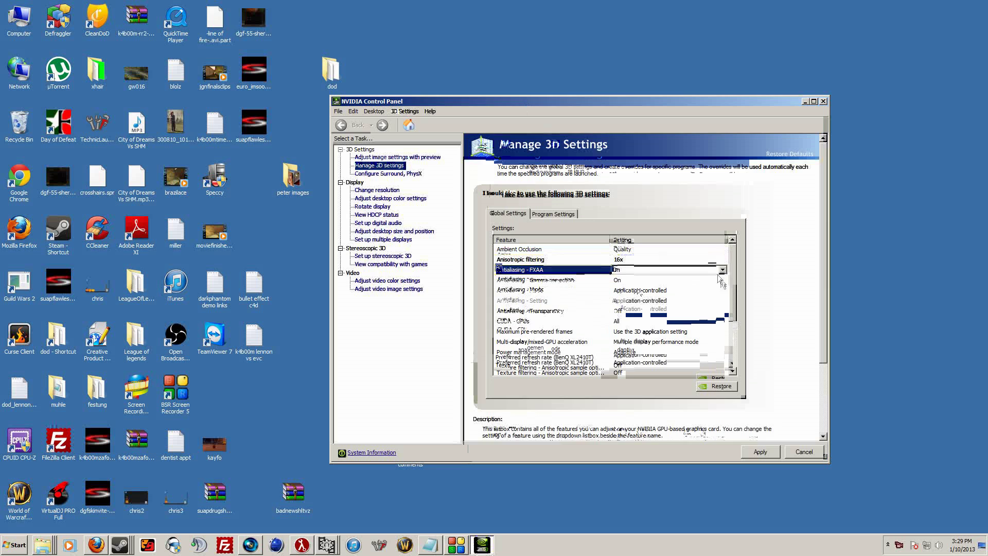
pyautogui.click(639, 290)
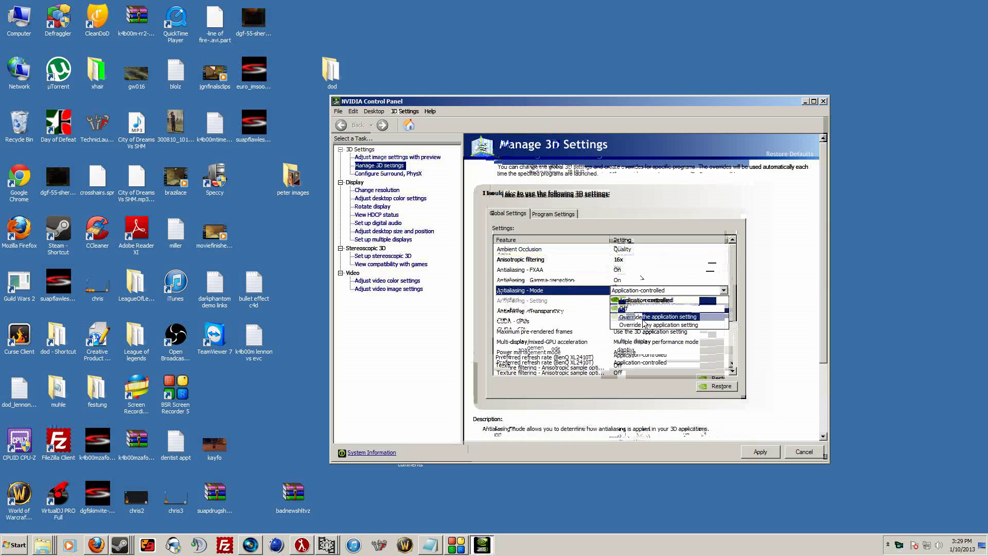
pyautogui.click(643, 323)
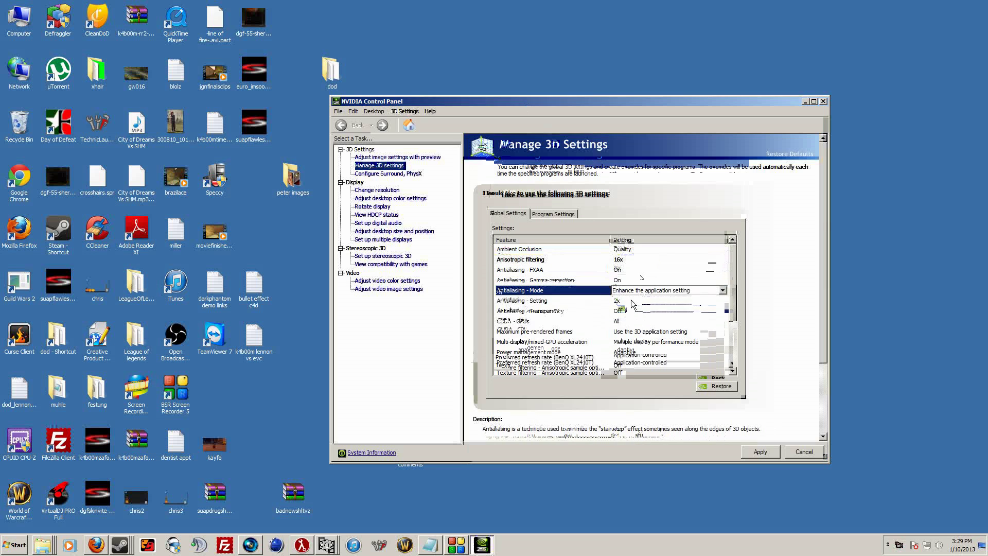
pyautogui.click(639, 300)
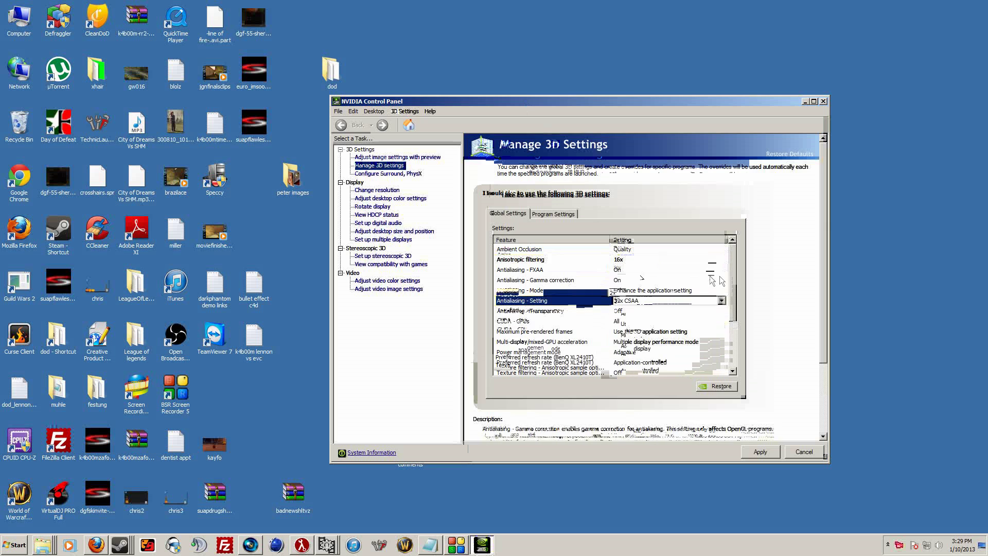
pyautogui.click(639, 366)
# - Set transparency antialiasing to 8x (supersample) and keep multiple display performance mode
pyautogui.scroll(-1, 663, 291)
pyautogui.click(649, 280)
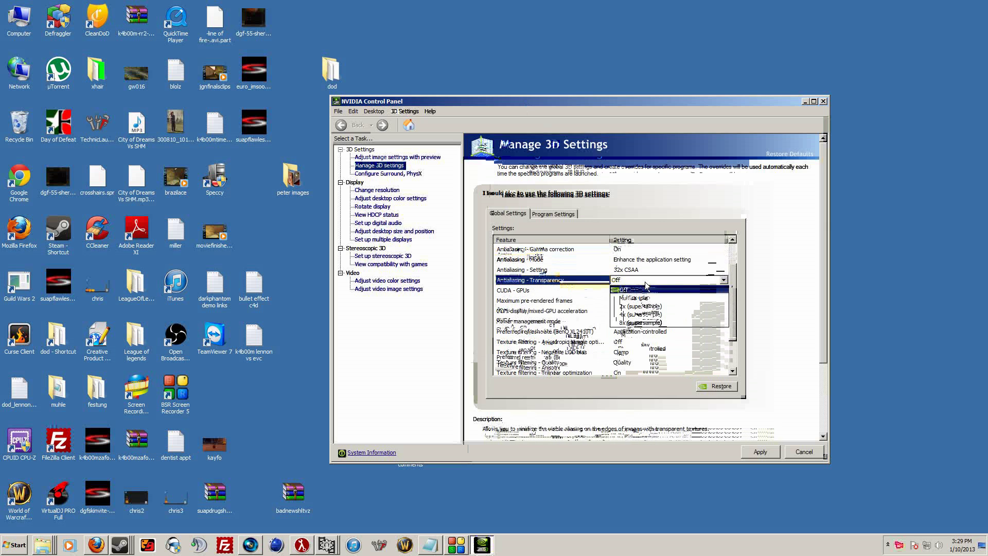
pyautogui.click(634, 329)
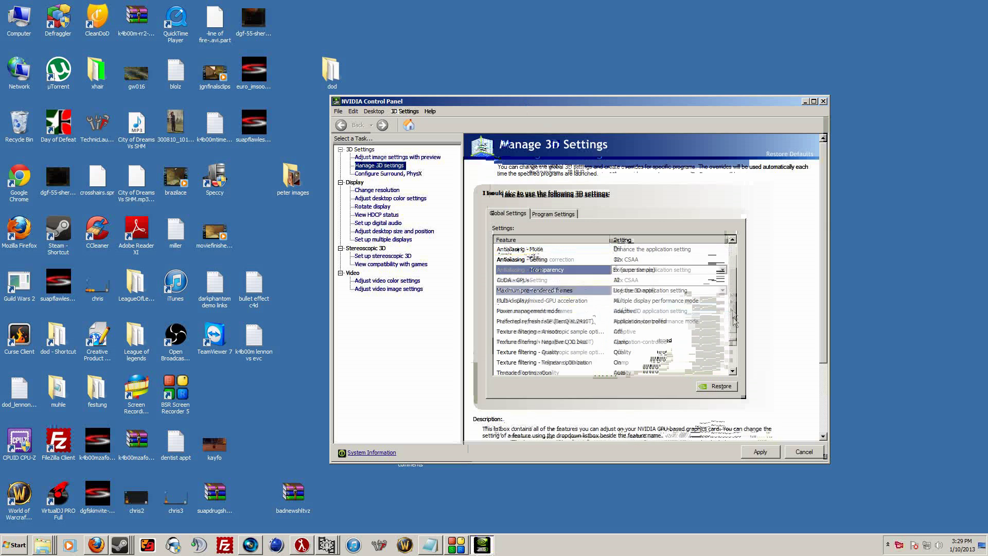
pyautogui.scroll(-1, 735, 335)
pyautogui.click(625, 302)
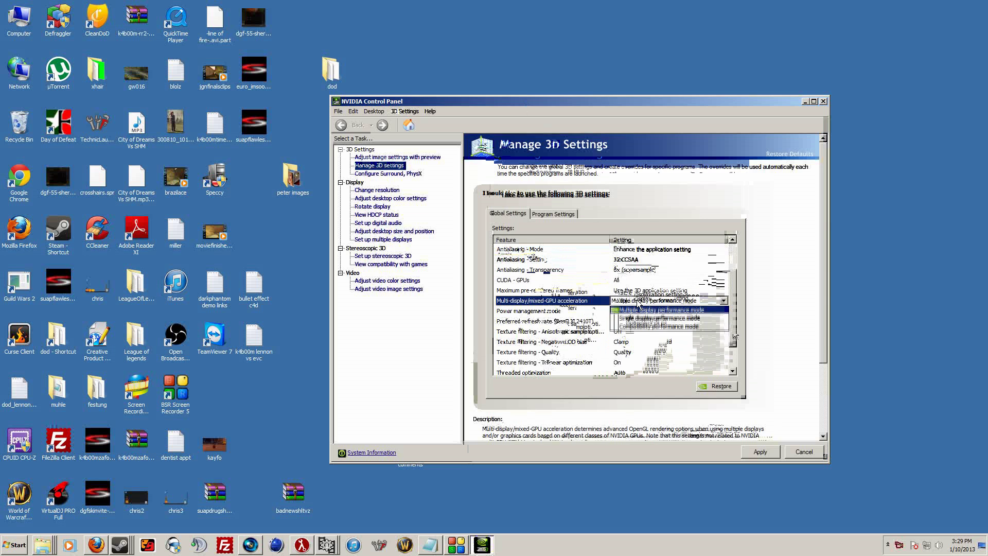
pyautogui.click(625, 304)
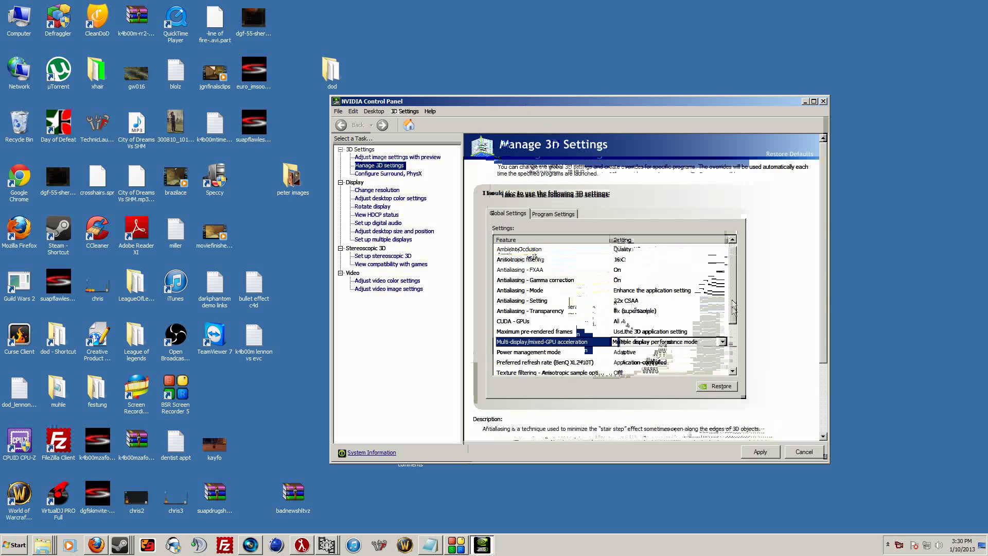
# - Check the preferred refresh rate choices and turn anisotropic sample optimization on
pyautogui.scroll(-1, 731, 309)
pyautogui.click(636, 311)
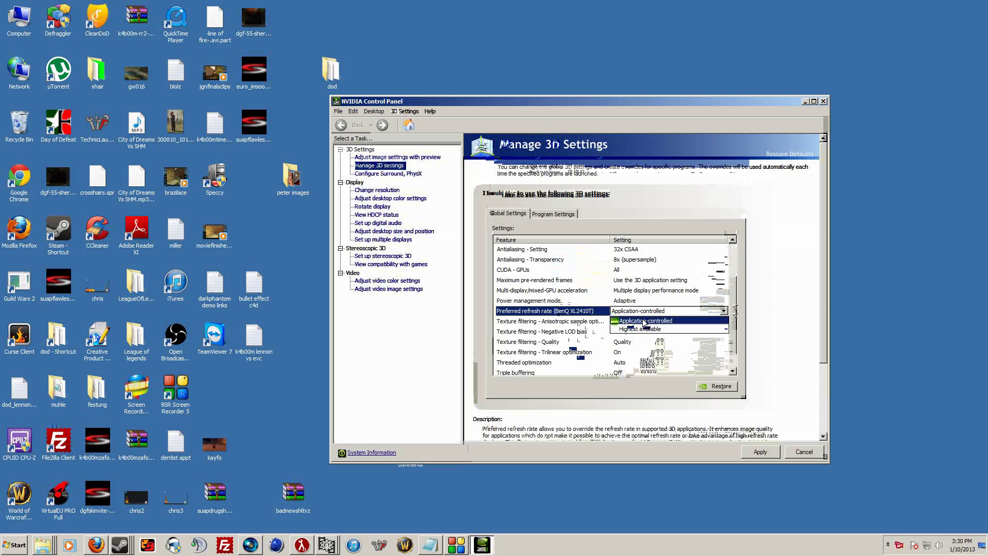
pyautogui.scroll(2, 741, 309)
pyautogui.scroll(-2, 741, 309)
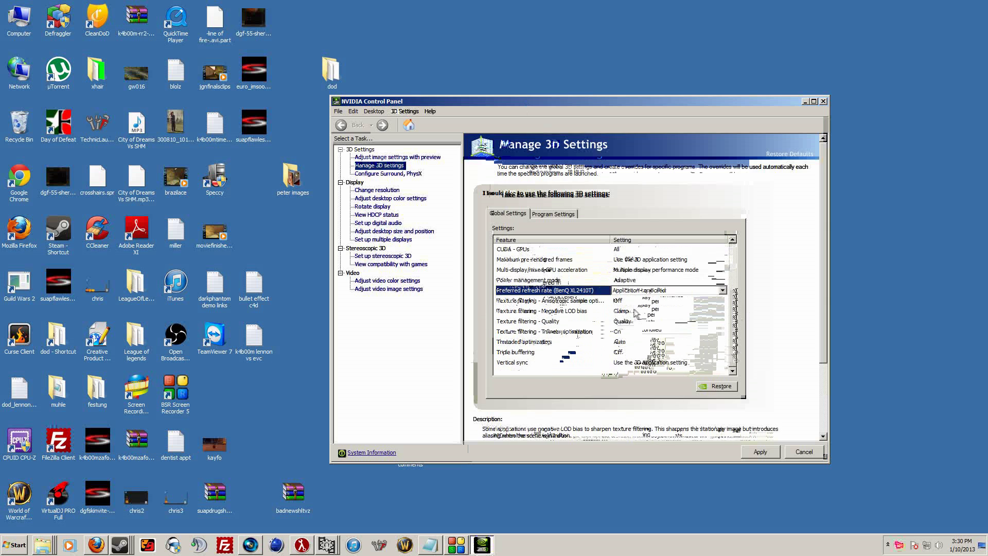
pyautogui.click(625, 301)
pyautogui.click(633, 301)
pyautogui.click(624, 319)
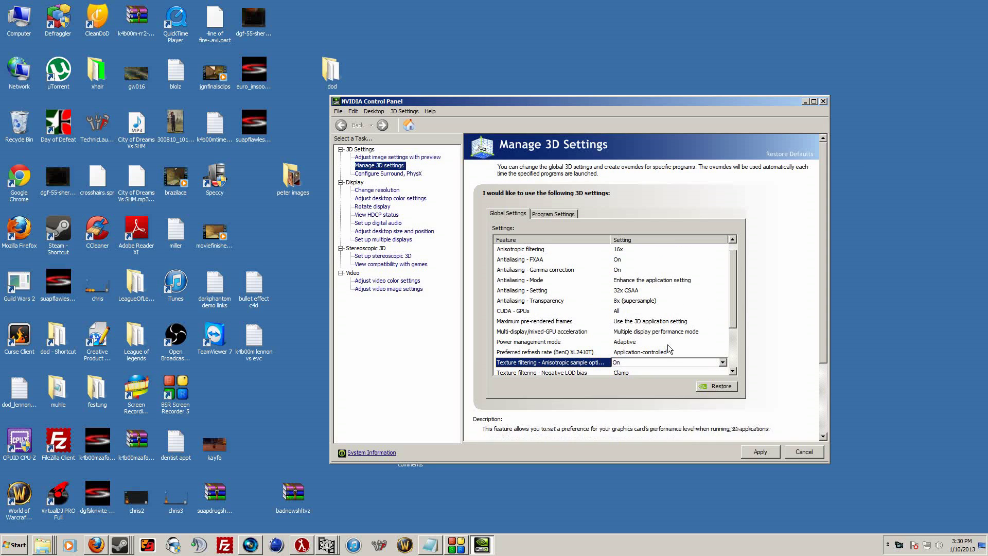
# - Set Texture filtering - Quality to High quality
pyautogui.scroll(-1, 690, 363)
pyautogui.click(690, 363)
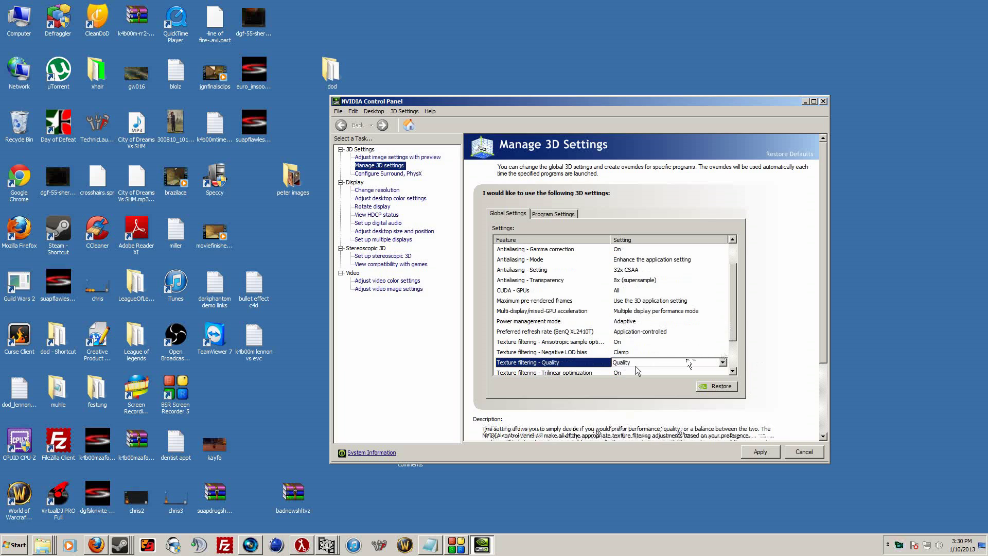
pyautogui.click(635, 362)
pyautogui.click(637, 372)
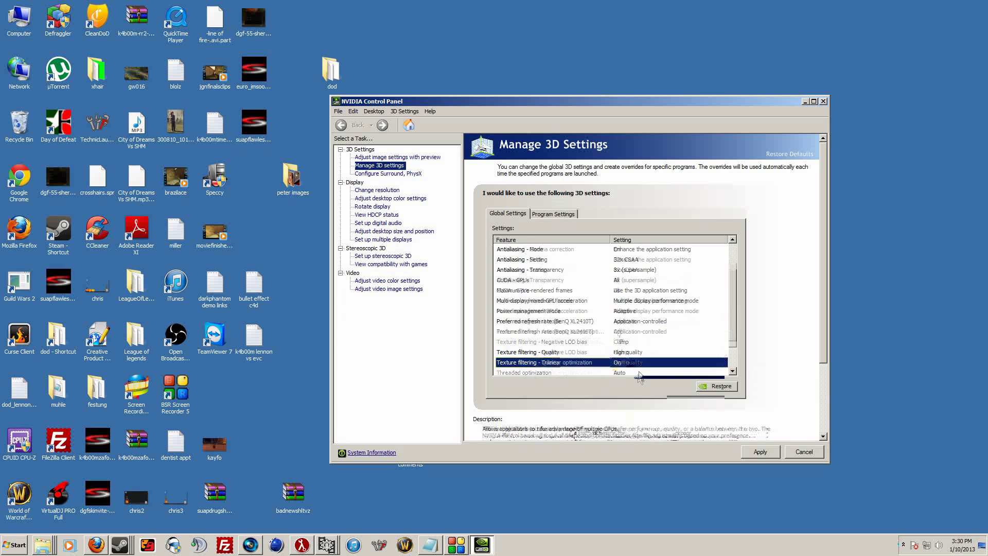
# - Turn triple buffering on and set Vertical sync to On
pyautogui.scroll(-2, 637, 363)
pyautogui.click(637, 363)
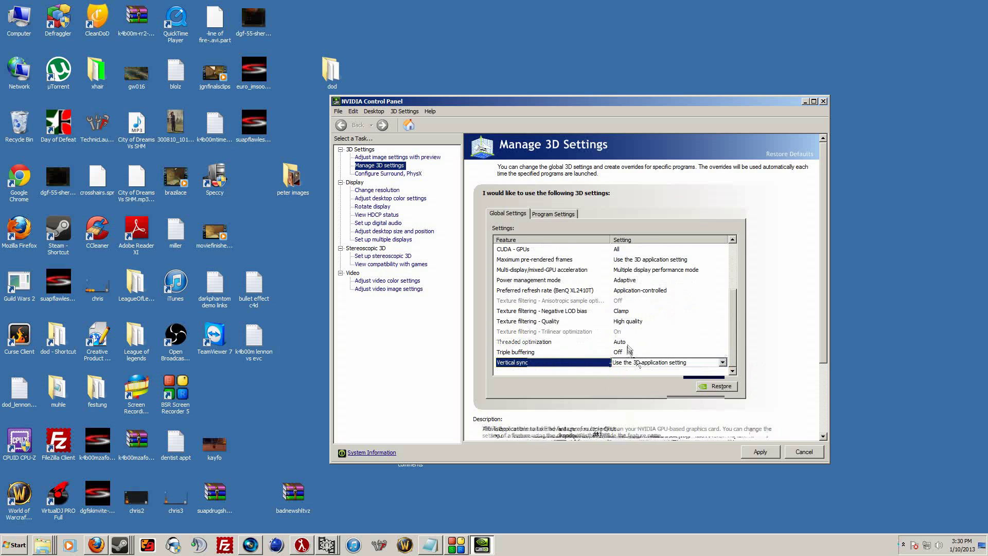
pyautogui.click(633, 354)
pyautogui.click(632, 353)
pyautogui.click(634, 371)
pyautogui.click(638, 362)
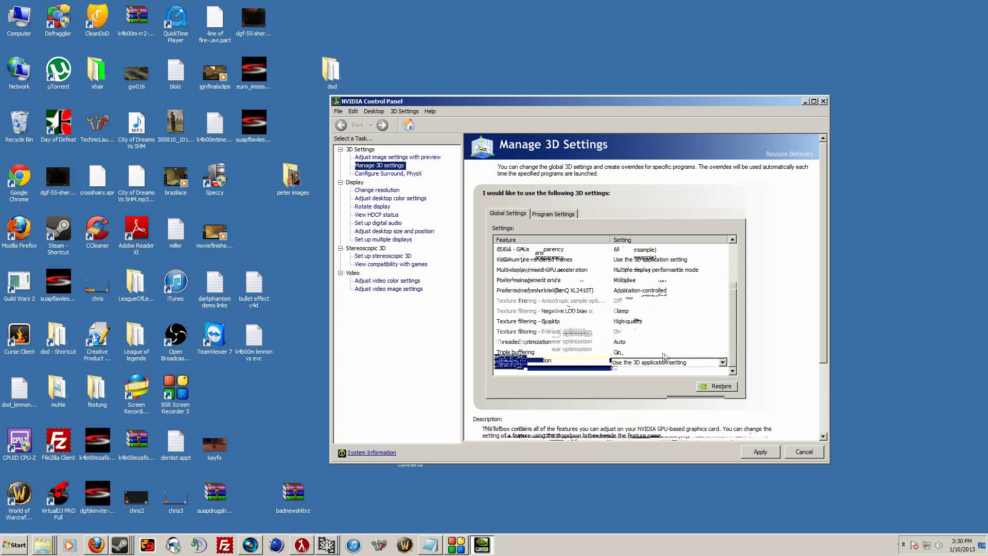
pyautogui.click(653, 363)
pyautogui.click(648, 389)
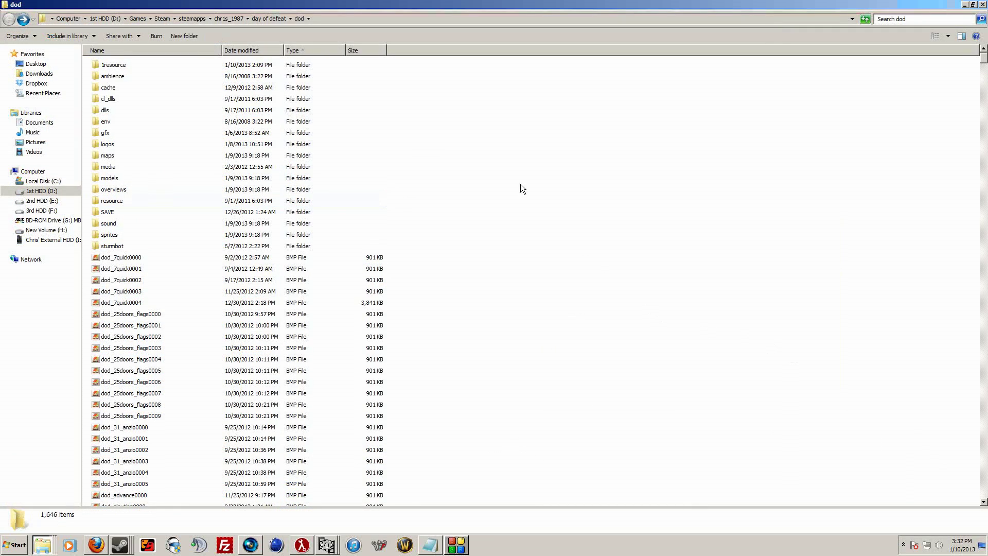
# - Look inside the 1resource and resource folders in dod, returning to dod each time
pyautogui.doubleClick(116, 65)
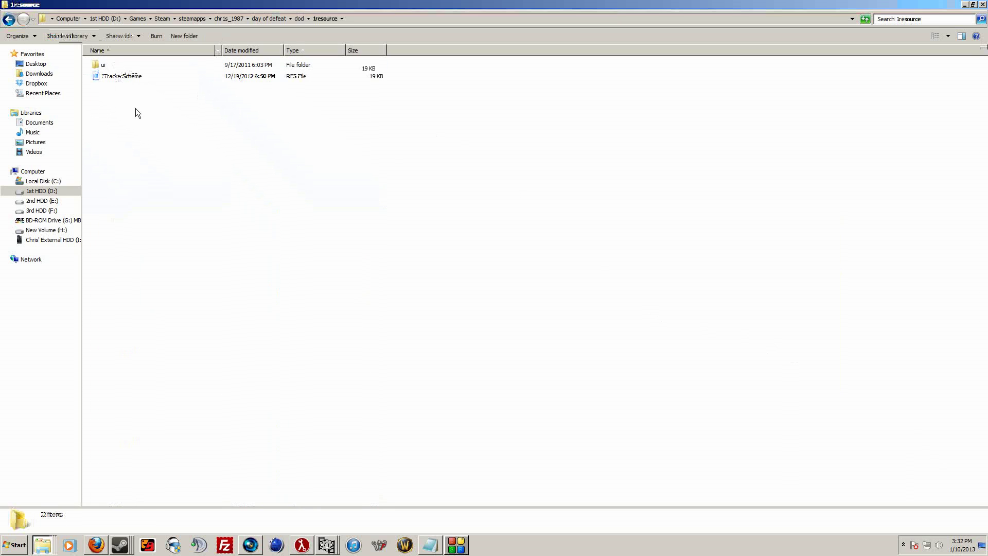
pyautogui.press('BackSpace')
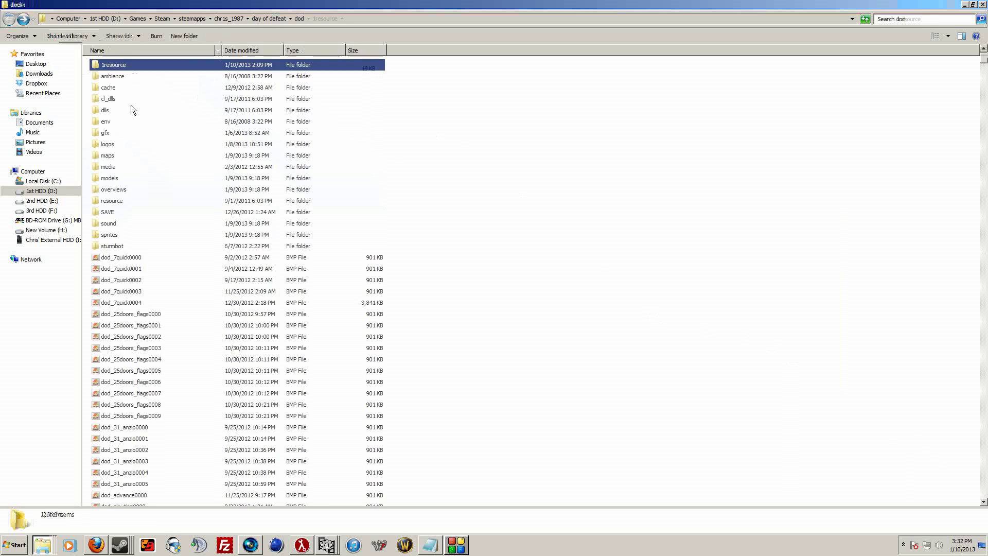
pyautogui.doubleClick(115, 198)
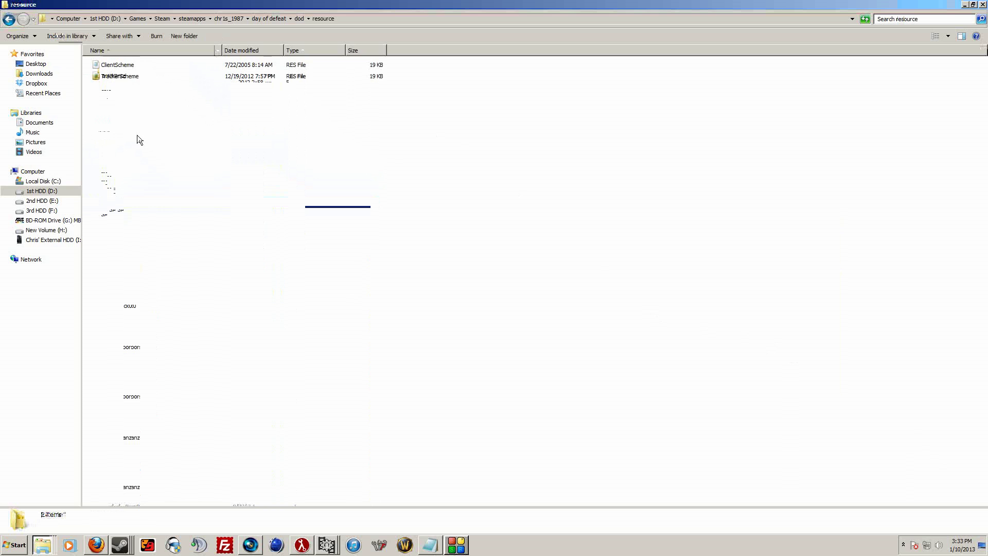
pyautogui.press('BackSpace')
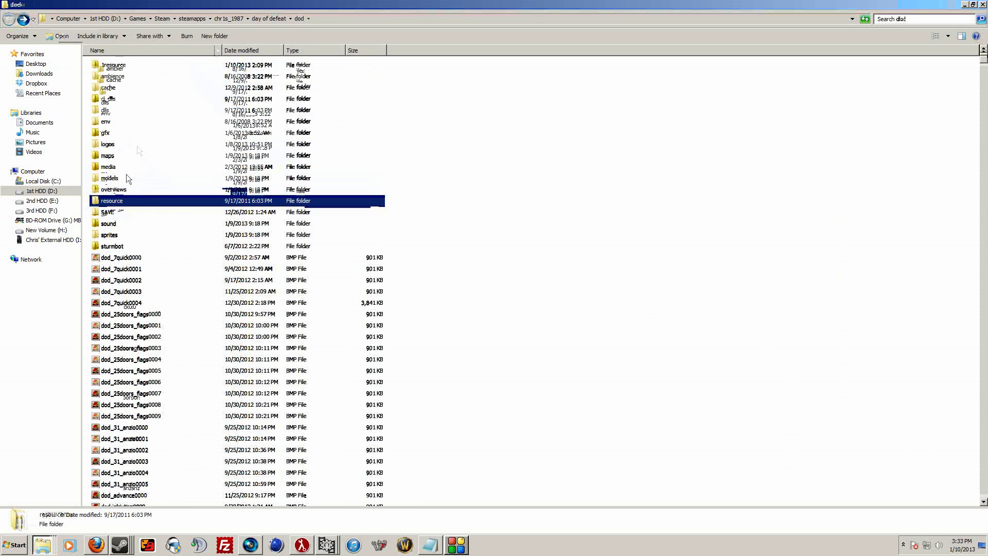
# - Rename the resource folder to 2resource
pyautogui.click(115, 203)
pyautogui.press('Home')
pyautogui.write('2')
pyautogui.press('Return')
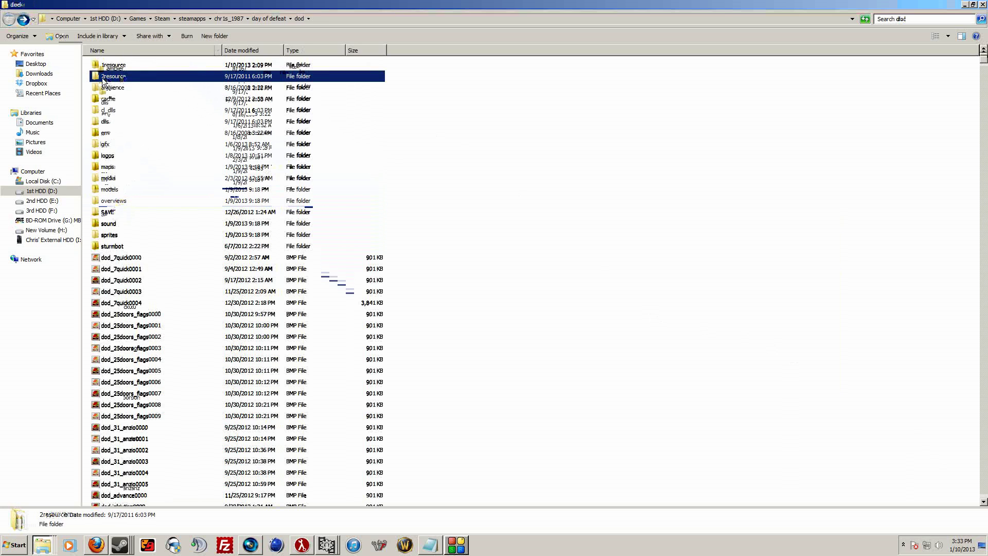
# - Rename the 1resource folder to resource
pyautogui.click(112, 67)
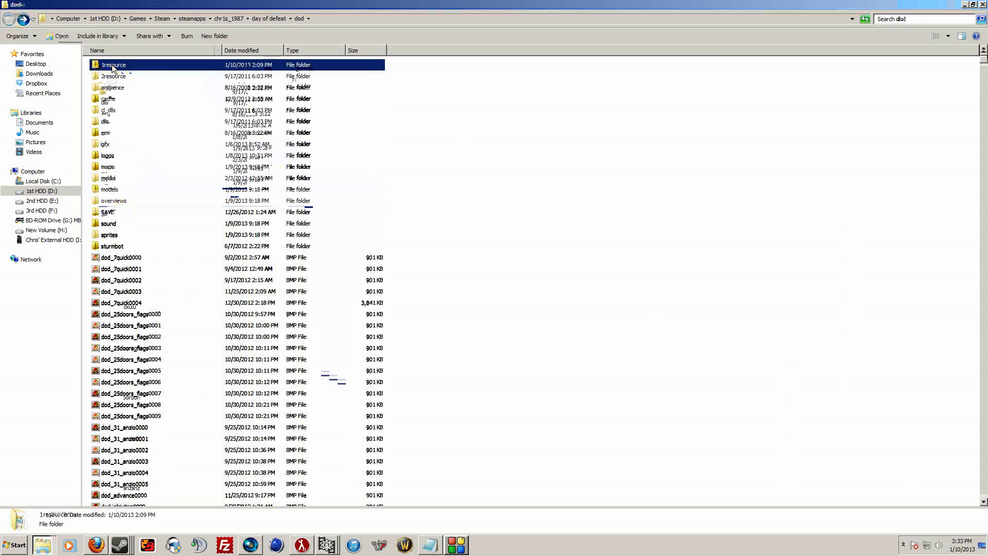
pyautogui.click(113, 67)
pyautogui.press('Home')
pyautogui.press('Delete')
pyautogui.press('Return')
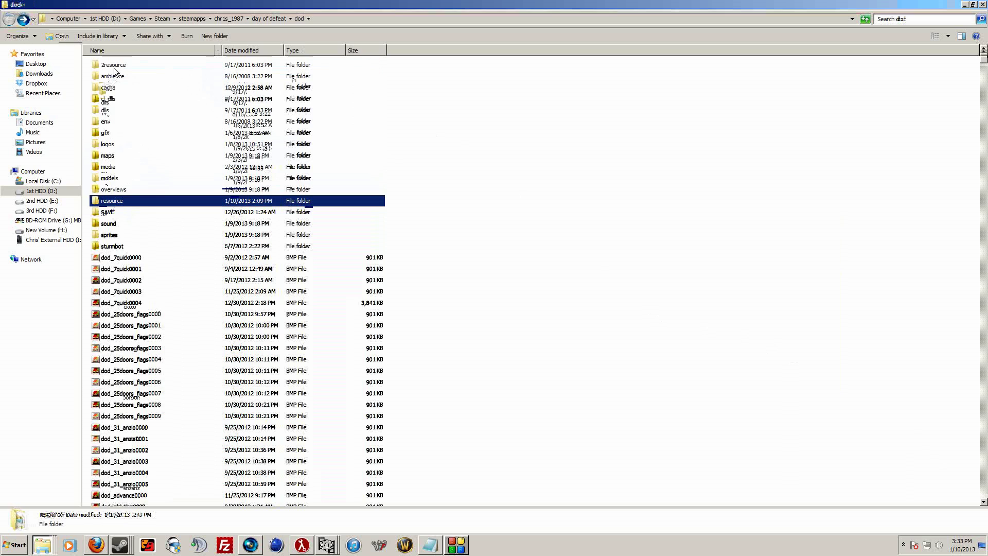
# - Open resource\ui and check the details of the ScoreBoard, Spectator and BottomSpectator files
pyautogui.doubleClick(117, 203)
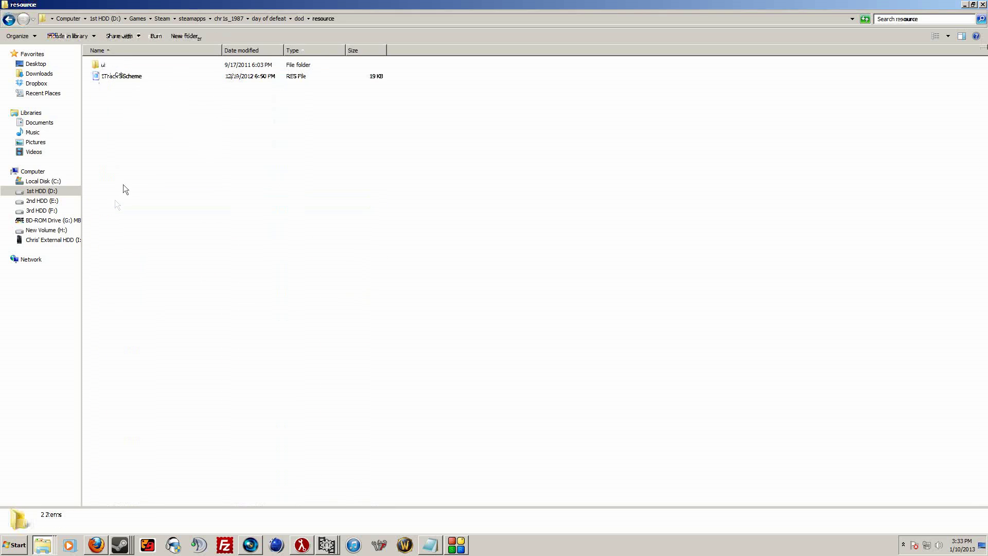
pyautogui.doubleClick(115, 66)
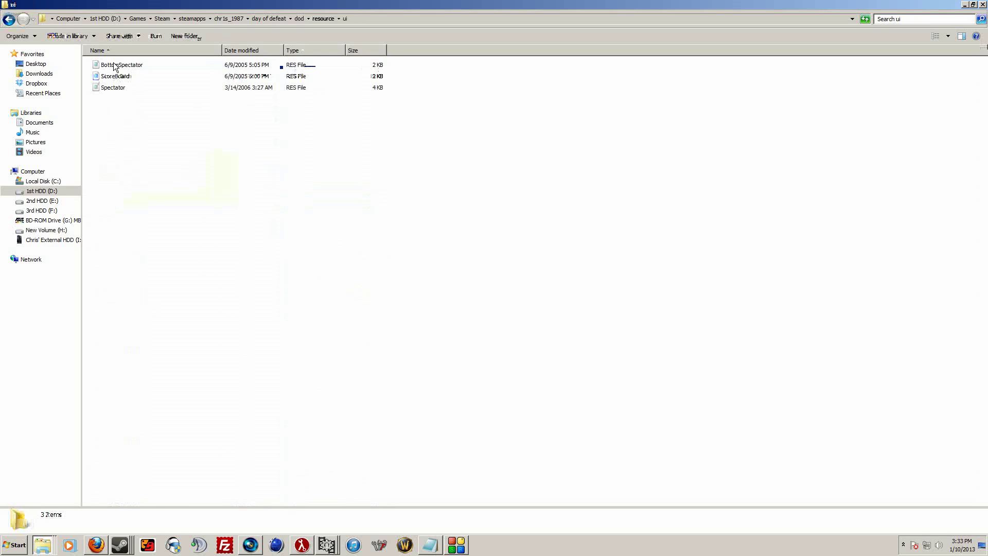
pyautogui.click(117, 77)
pyautogui.click(116, 87)
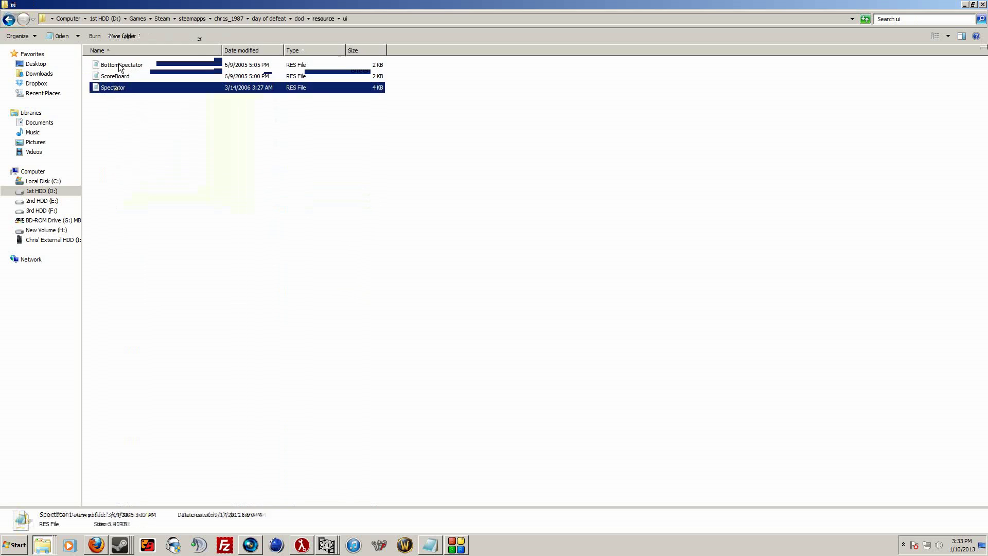
pyautogui.click(118, 66)
pyautogui.click(122, 77)
pyautogui.click(129, 89)
pyautogui.click(144, 122)
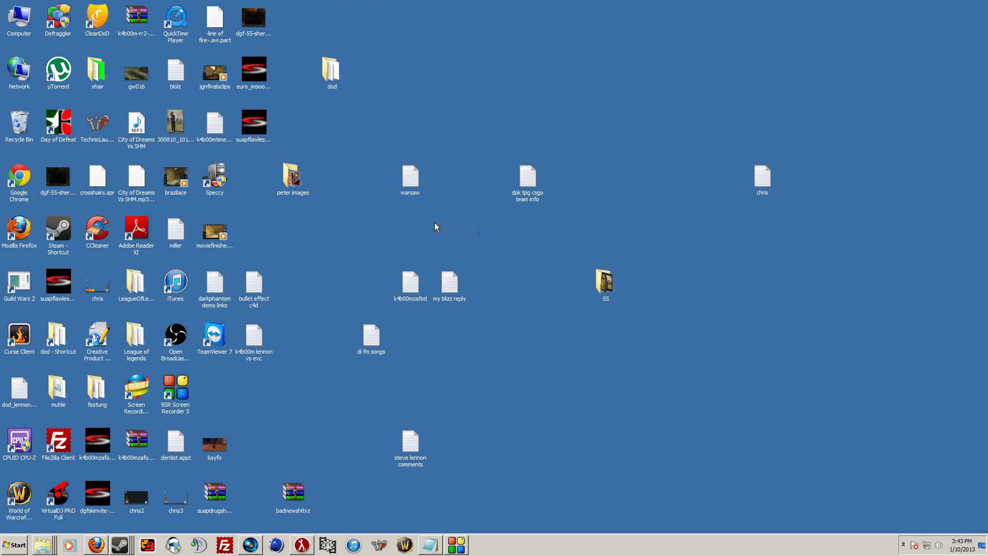
# - Open Computer maximized and go to 1st HDD (D:) > DoD Projects
pyautogui.click(15, 32)
pyautogui.doubleClick(15, 35)
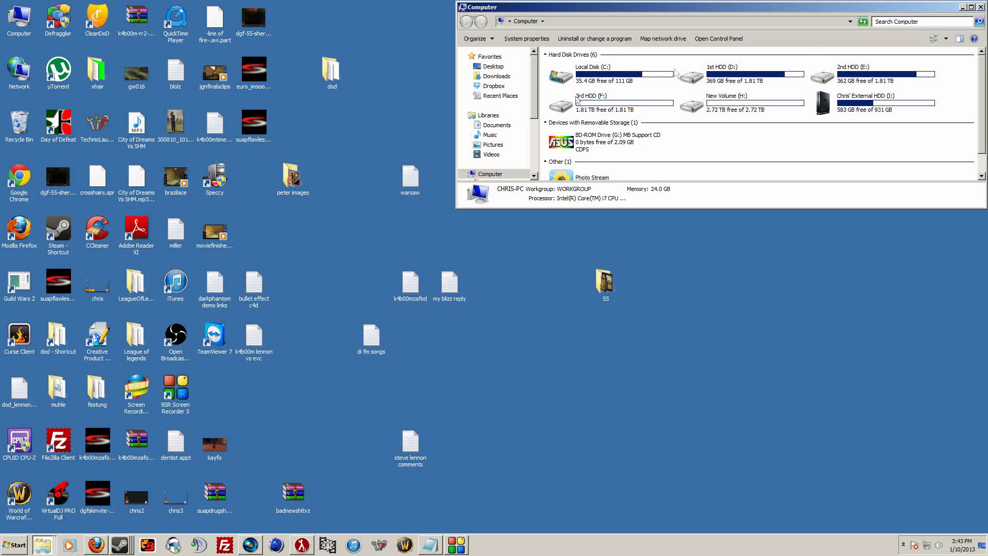
pyautogui.click(971, 7)
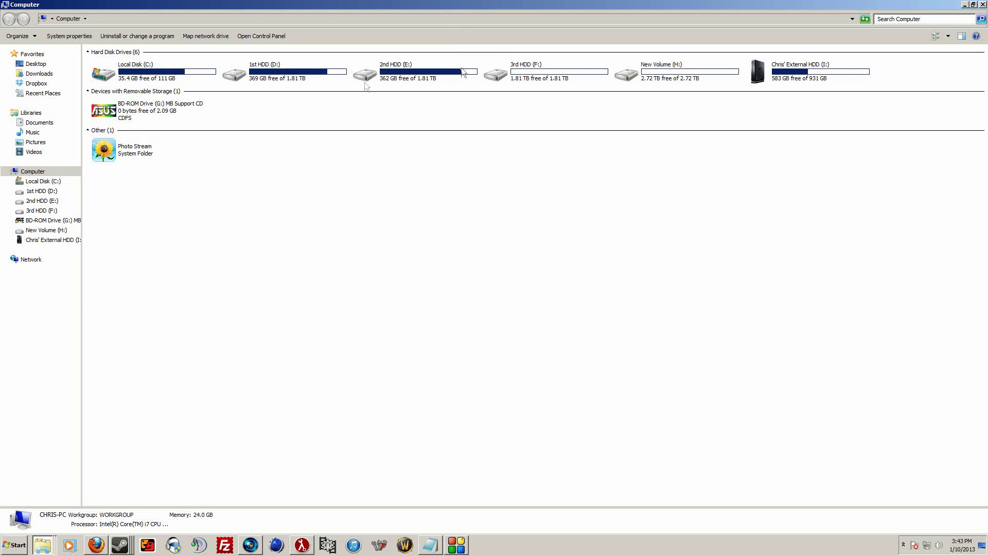
pyautogui.doubleClick(311, 75)
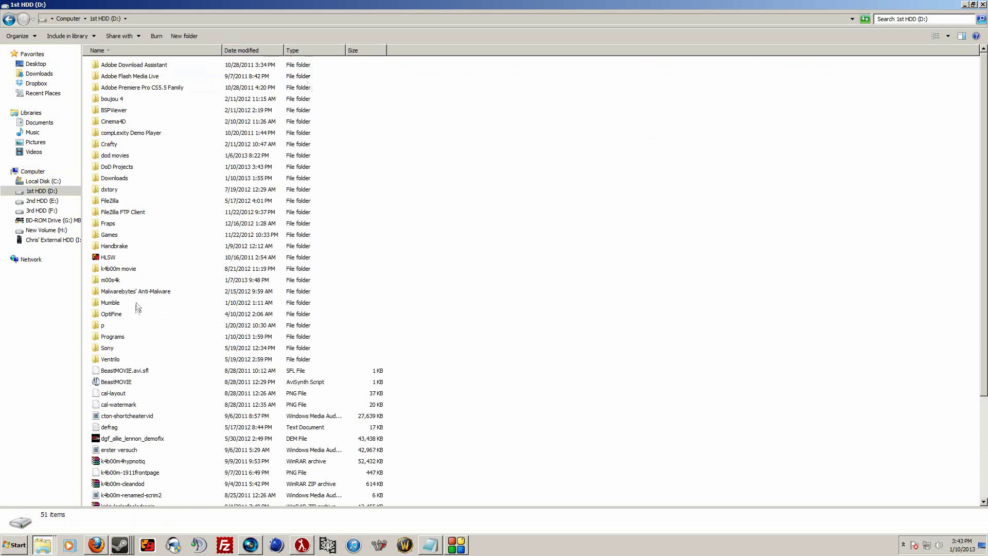
pyautogui.doubleClick(116, 167)
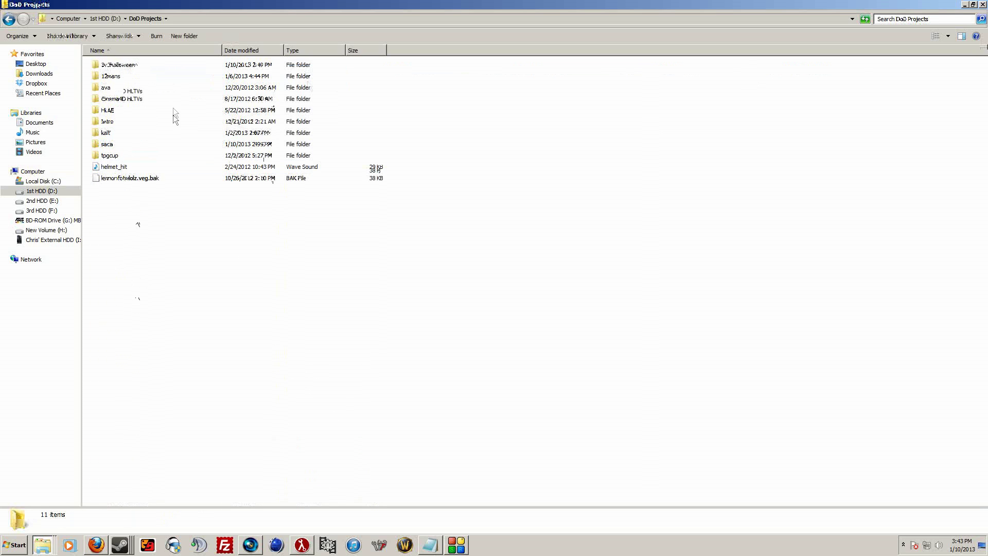
# - Create a new folder named TUTORIAL in DoD Projects and open it
pyautogui.click(188, 38)
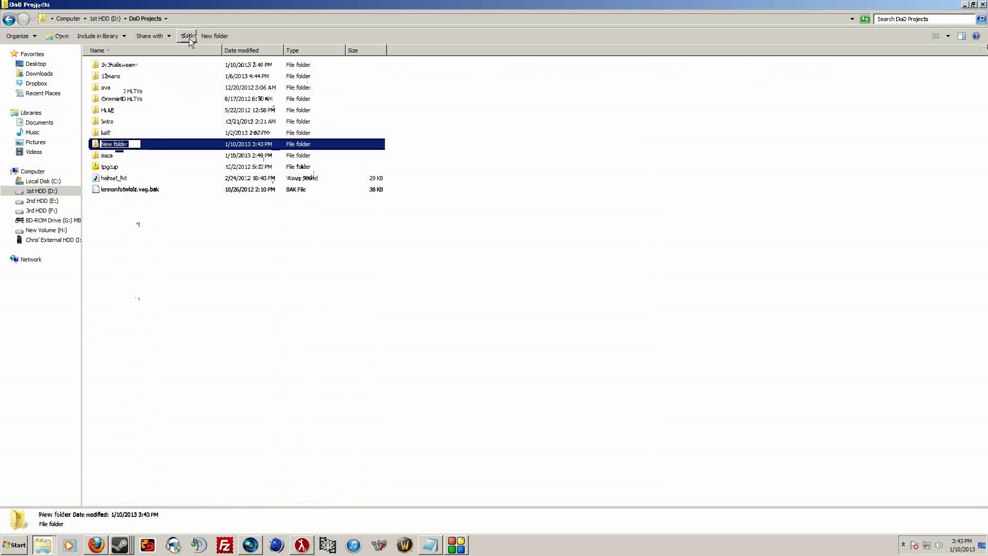
pyautogui.write('TUTORIAA')
pyautogui.press('BackSpace')
pyautogui.write('L')
pyautogui.press('Return')
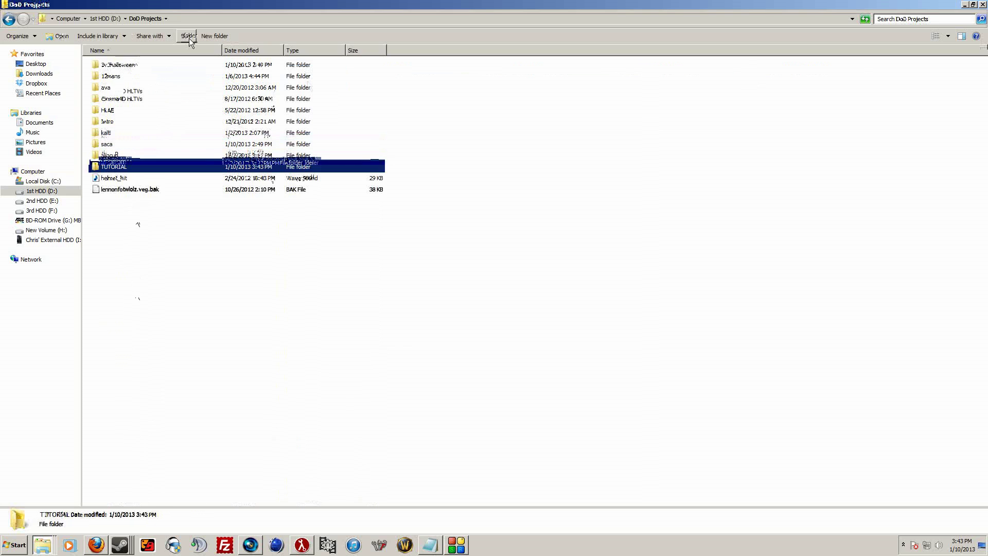
pyautogui.press('Return')
# - Create a folder named HLAE inside TUTORIAL
pyautogui.click(190, 38)
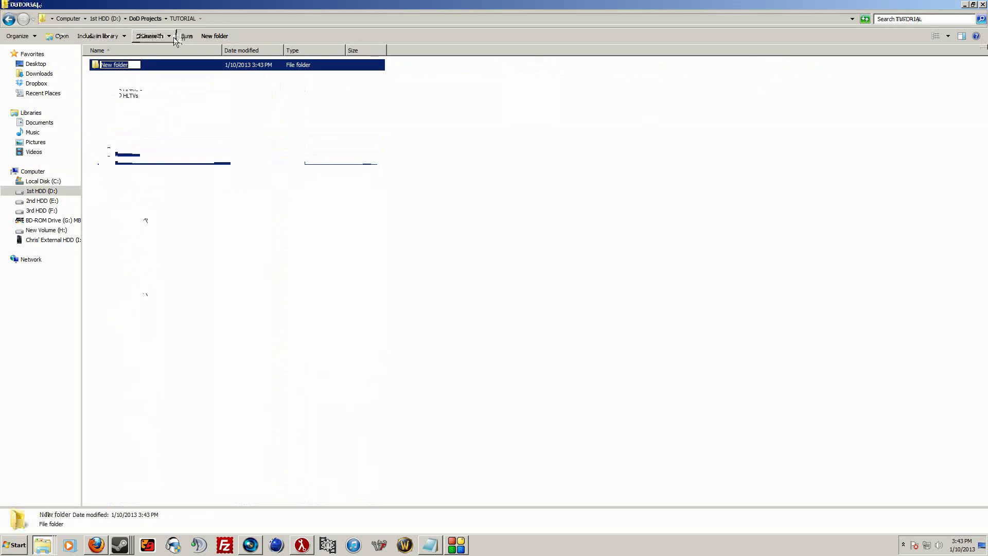
pyautogui.write('HLAE')
pyautogui.press('Return')
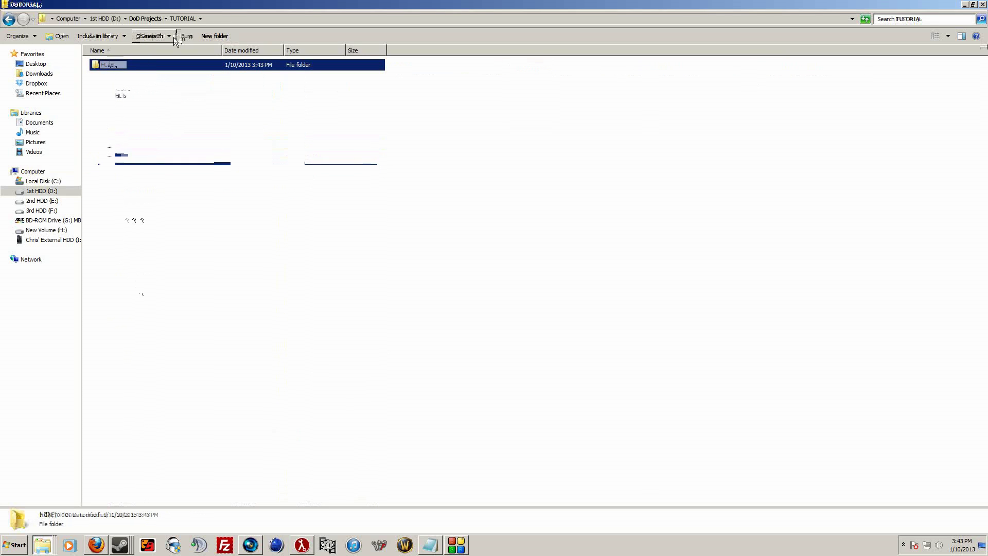
pyautogui.click(166, 78)
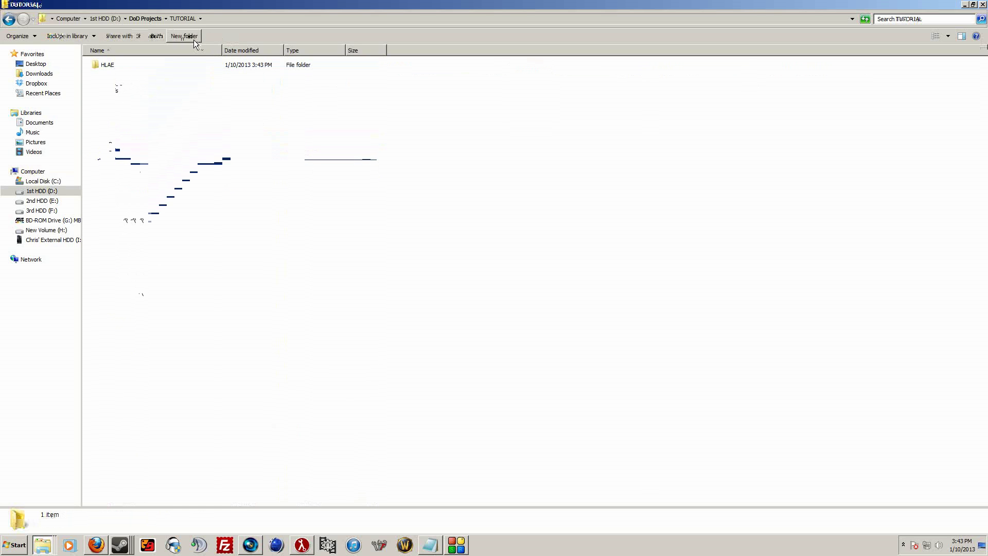
pyautogui.click(115, 67)
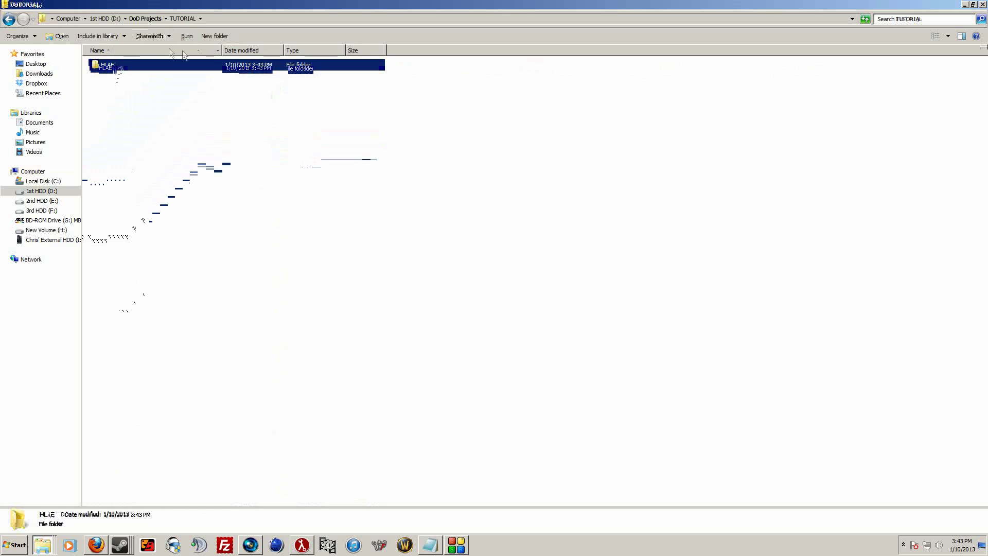
# - Create a second folder named Clips and drag it onto the HLAE folder
pyautogui.click(215, 36)
pyautogui.write('Clips')
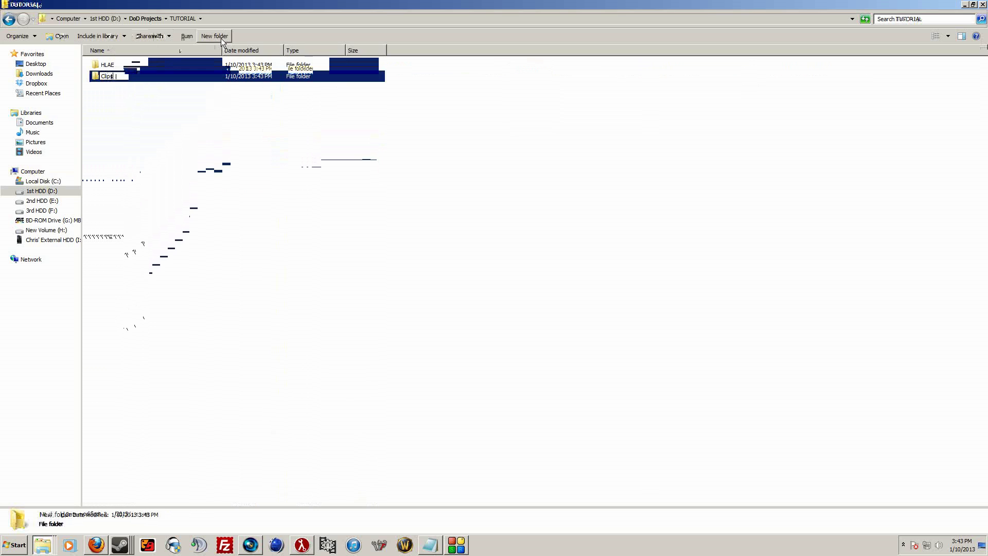
pyautogui.press('Return')
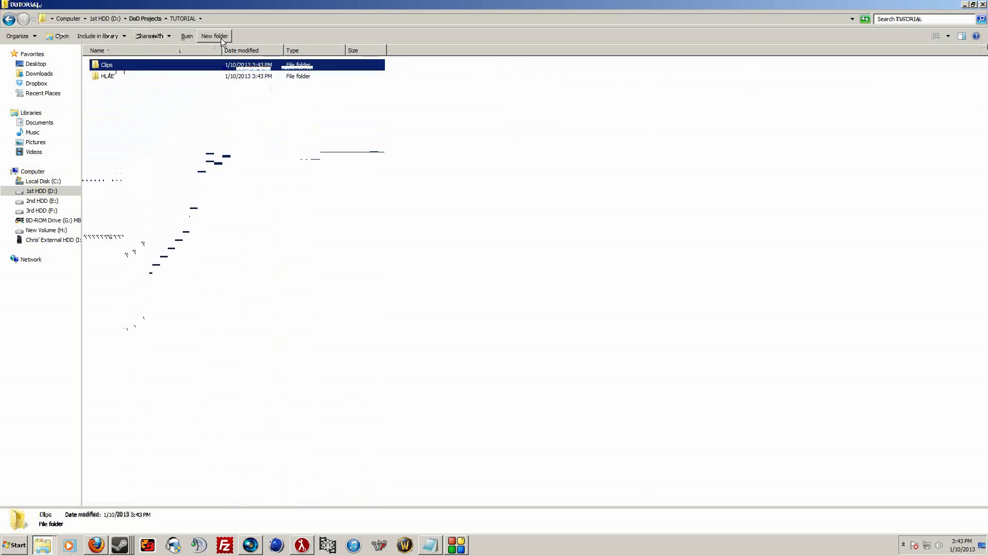
pyautogui.click(171, 122)
pyautogui.moveTo(115, 66); pyautogui.dragTo(115, 81)
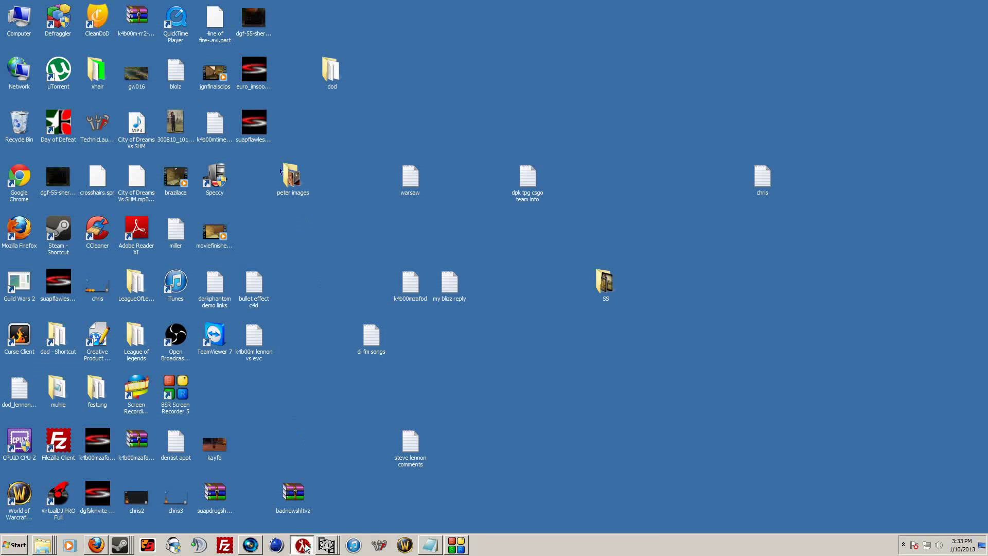
# - Launch Day of Defeat (dod) from HLAE at 1280x720 with +toggleconsole -demoedit options
pyautogui.click(302, 544)
pyautogui.click(11, 16)
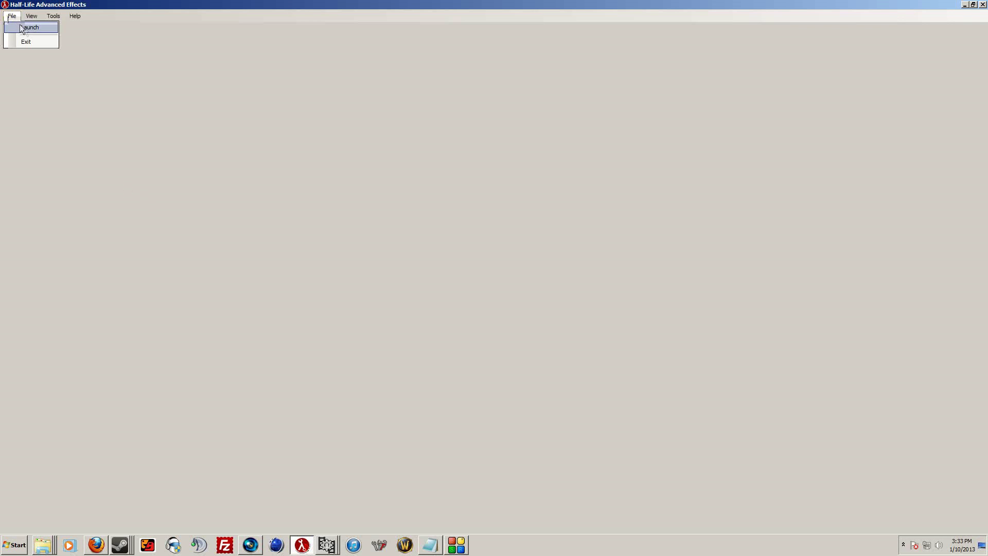
pyautogui.click(24, 28)
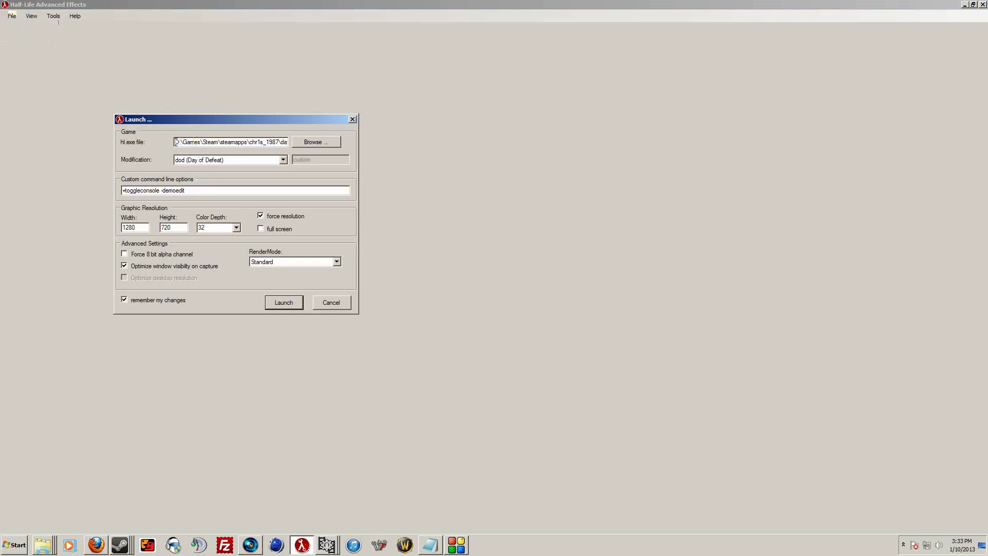
pyautogui.moveTo(176, 142); pyautogui.dragTo(315, 142)
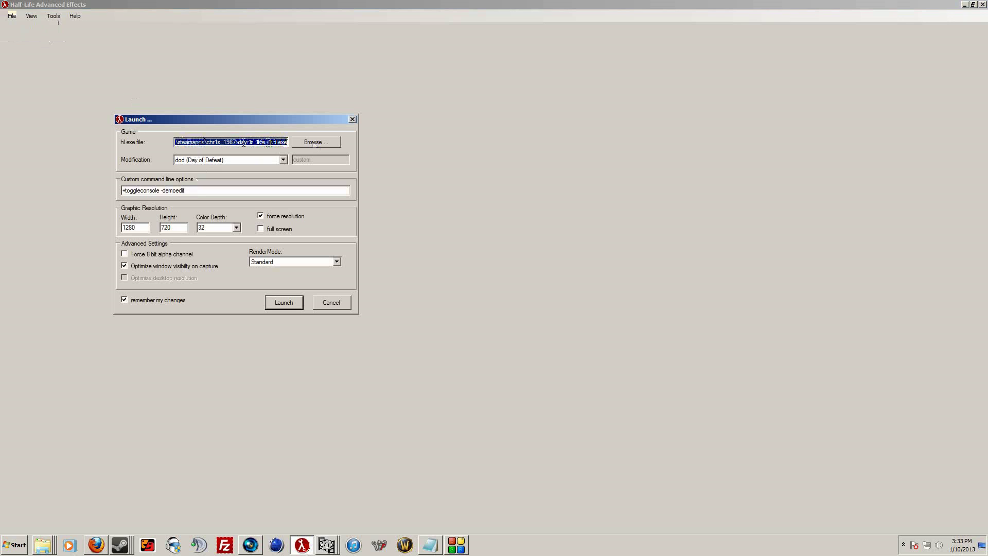
pyautogui.click(283, 160)
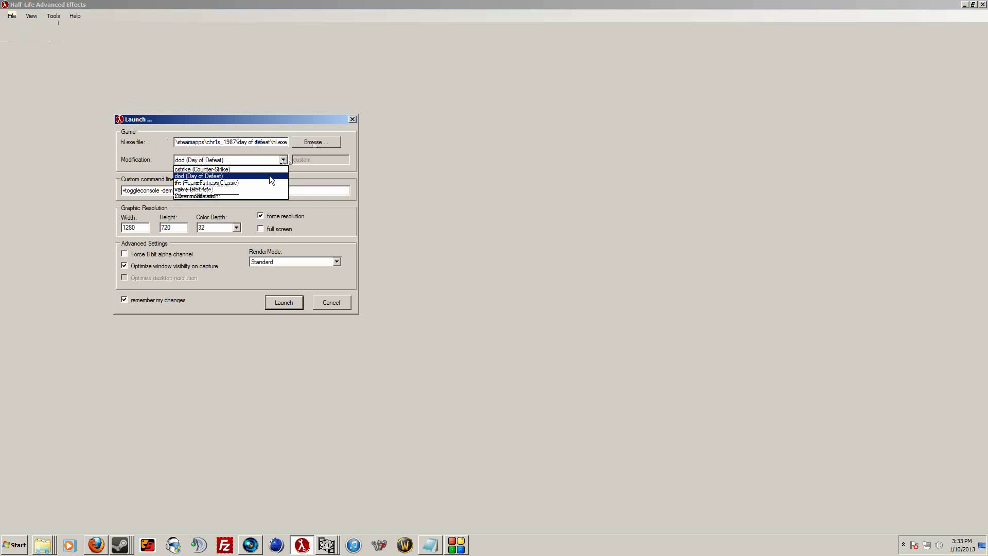
pyautogui.click(270, 175)
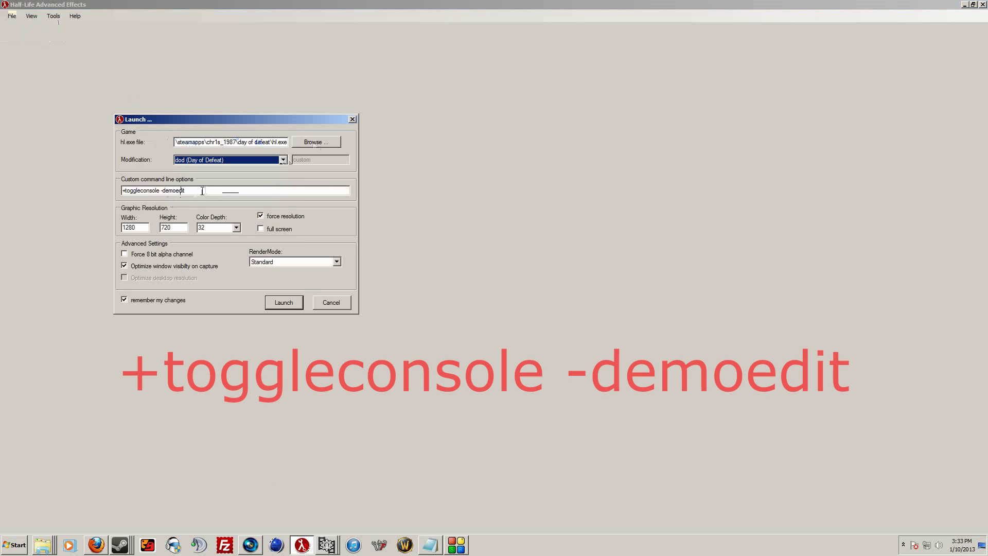
pyautogui.moveTo(186, 191); pyautogui.dragTo(88, 190)
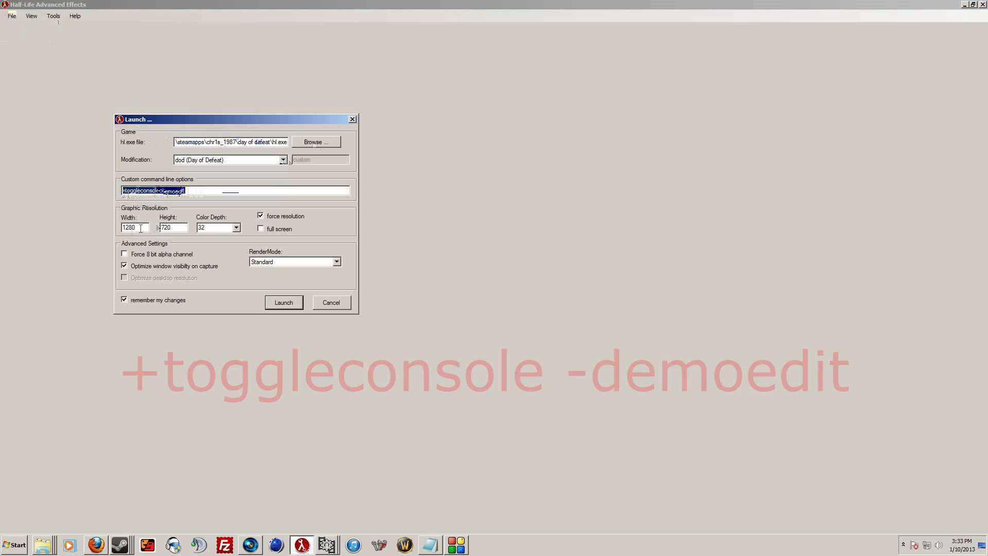
pyautogui.press('Tab')
pyautogui.press('Tab')
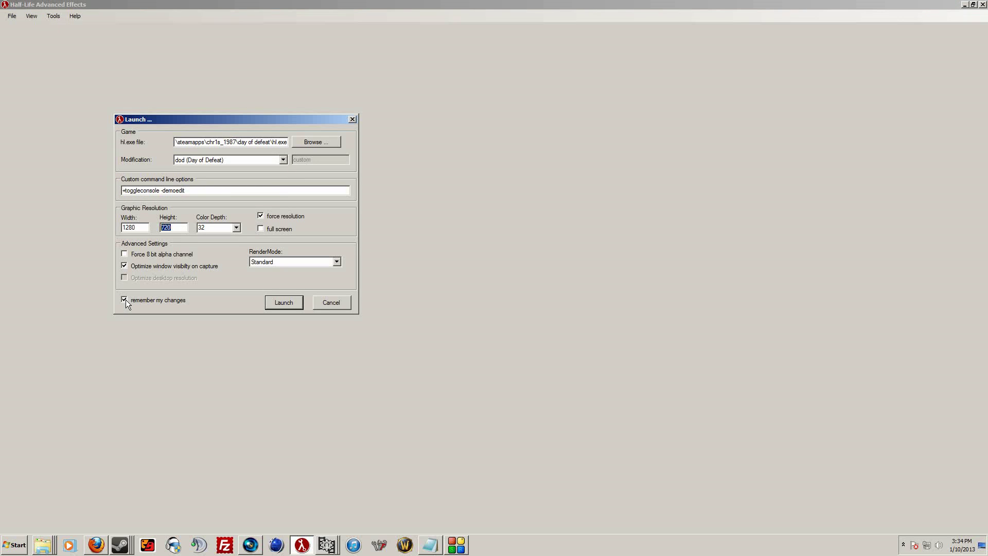
pyautogui.click(284, 302)
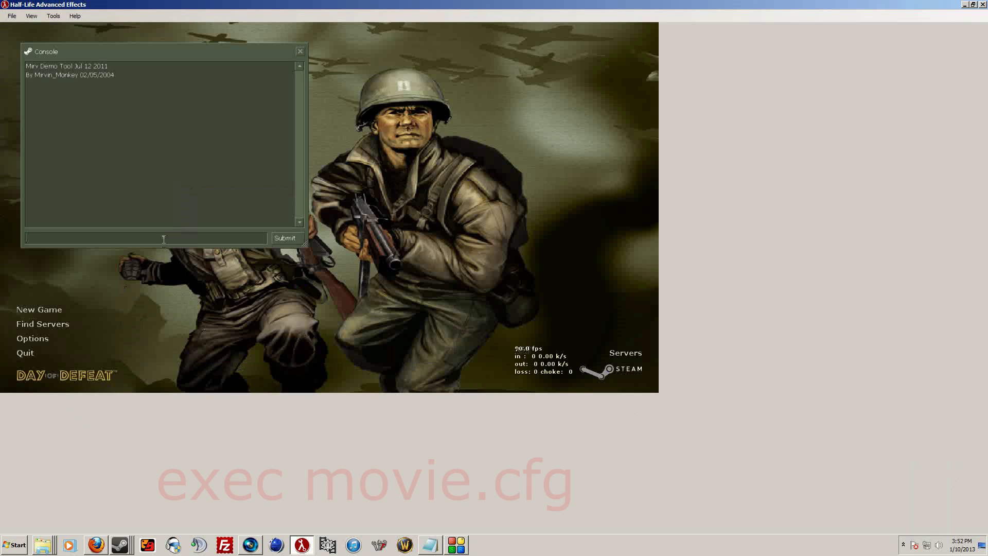
# - Run exec movie.cfg, then submit r_decals 0 and hud_deathnotice_time 5 in the console
pyautogui.write('exec m')
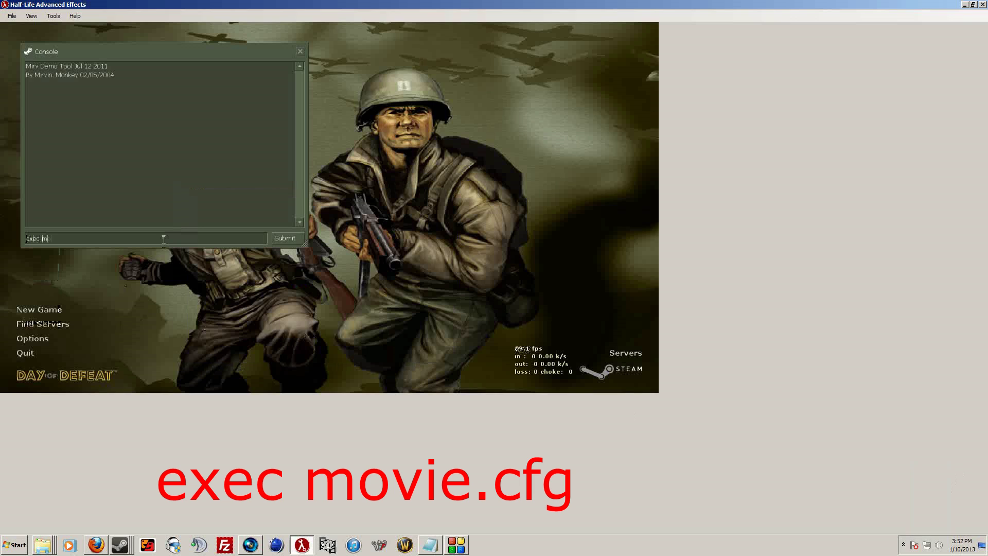
pyautogui.write('ovie.cfg')
pyautogui.press('Return')
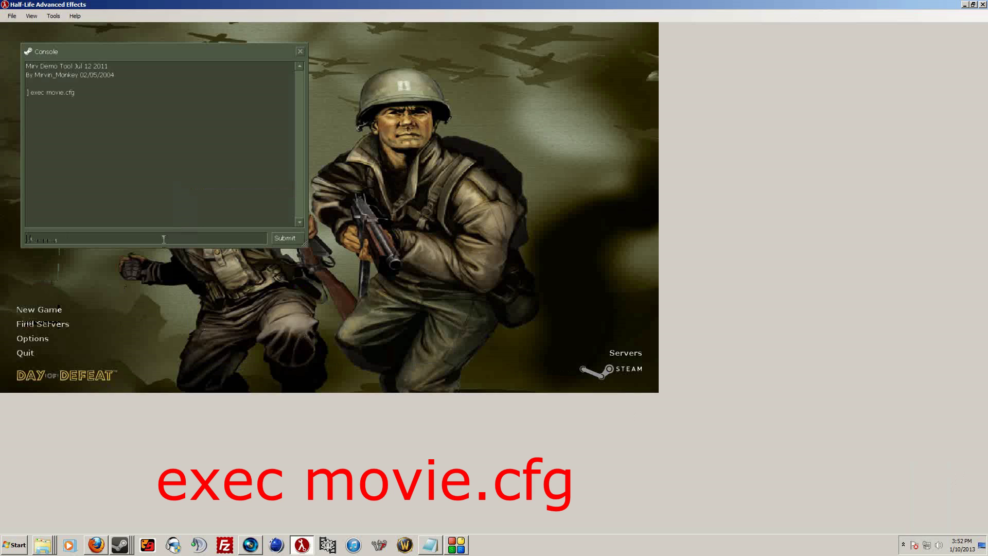
pyautogui.write('r')
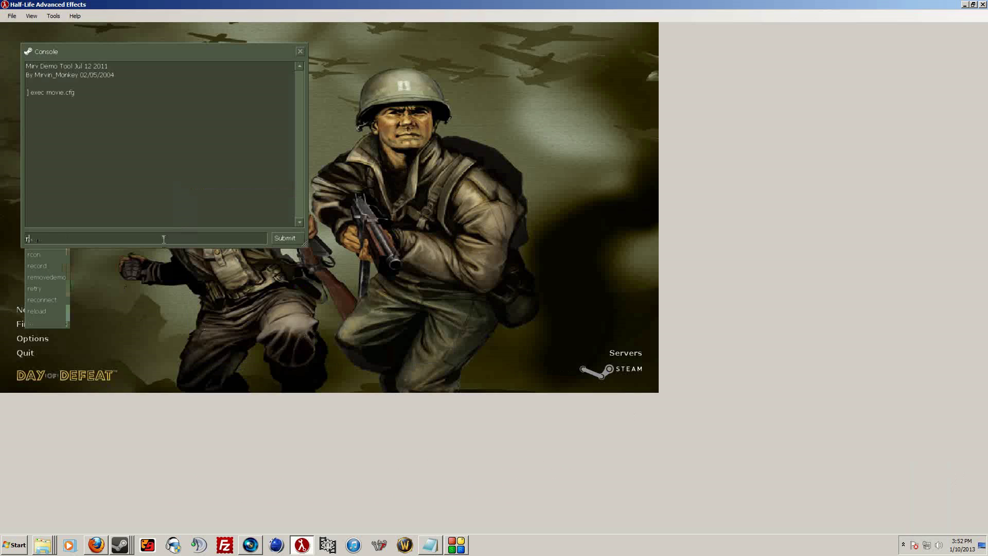
pyautogui.write('_decals 0')
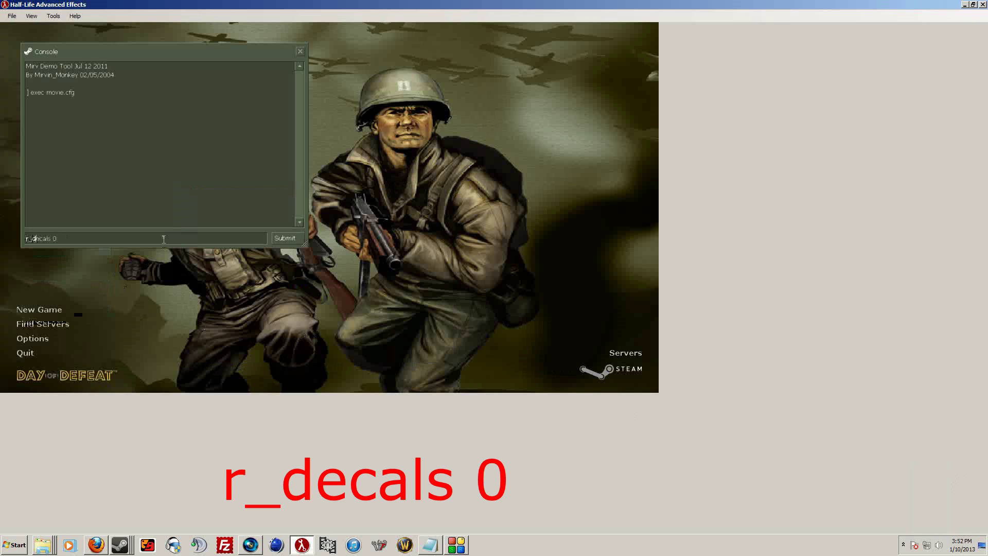
pyautogui.press('Return')
pyautogui.write('hud_deathnotice_time')
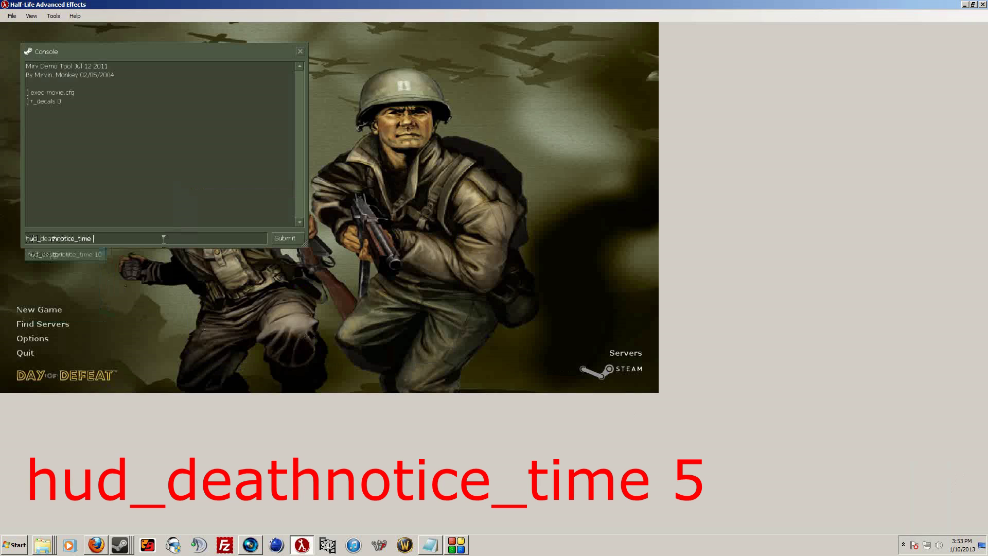
pyautogui.write(' 5')
pyautogui.press('Return')
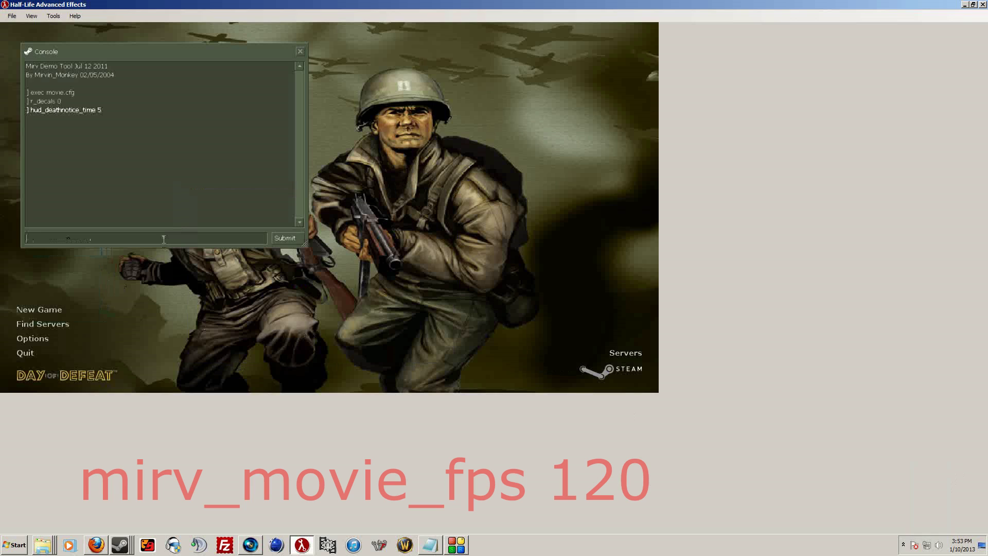
# - Set mirv_movie_fps to 120 and begin typing mirv_movie_filename with empty quotes
pyautogui.write('mirv_')
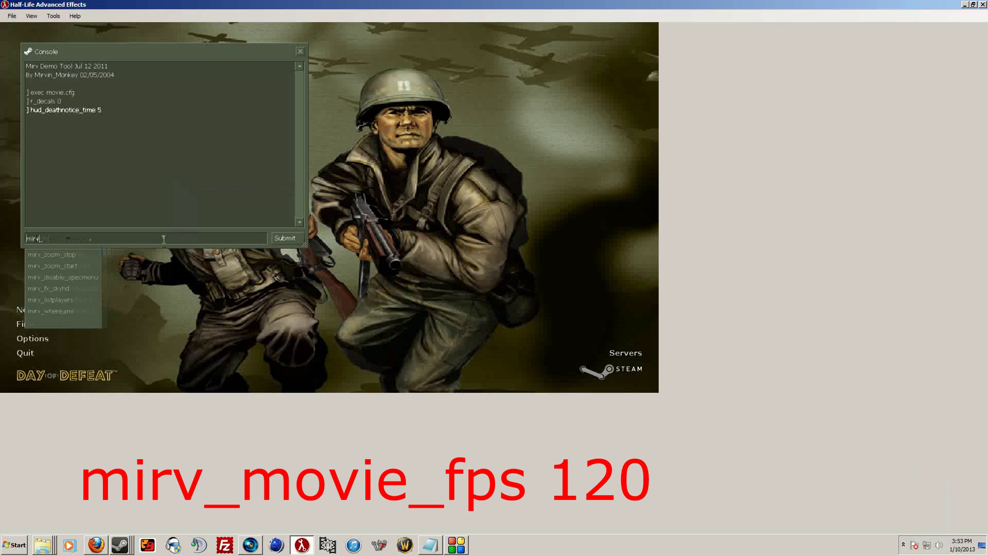
pyautogui.write('movie_fps 120')
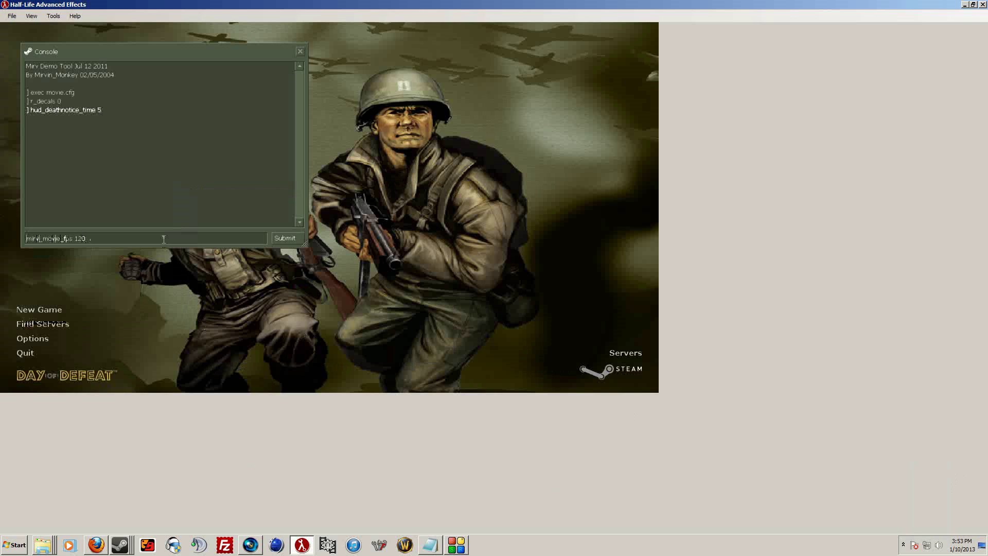
pyautogui.press('Return')
pyautogui.write('m')
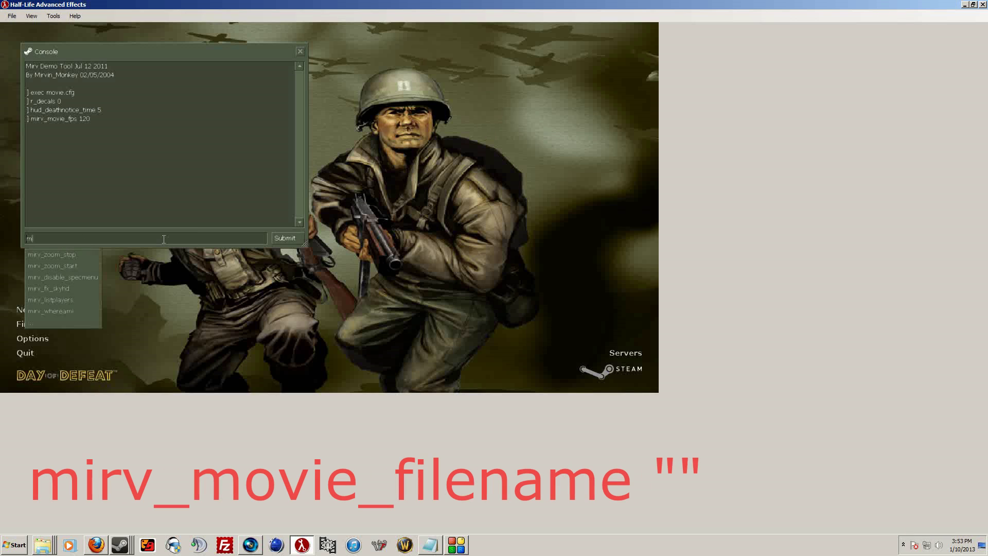
pyautogui.write('irv_movie_filename ""')
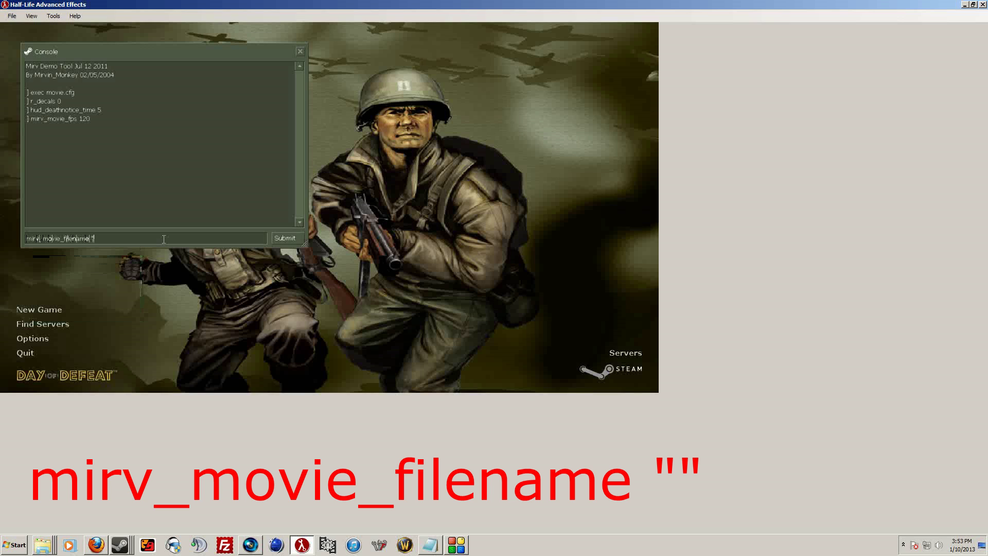
pyautogui.click(47, 551)
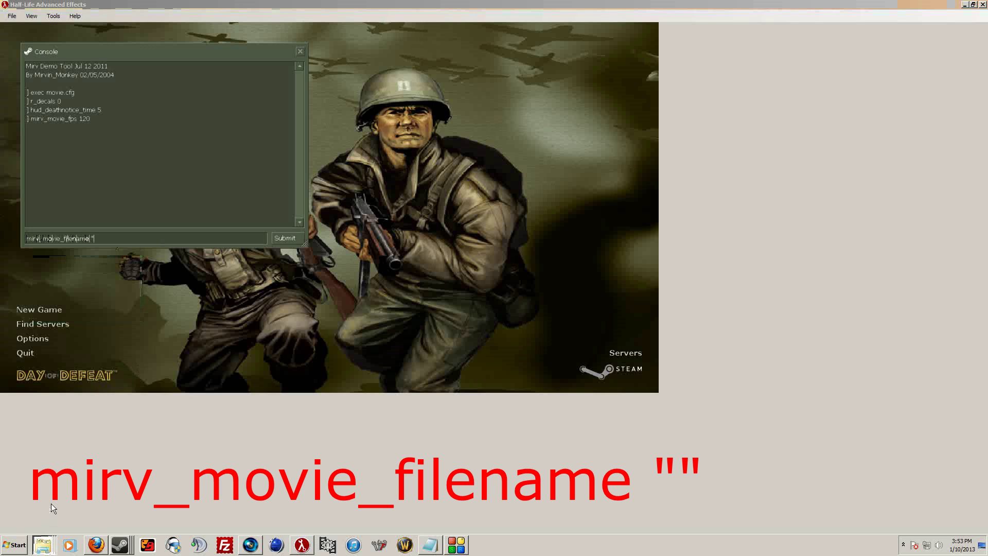
# - Copy the HLAE folder path from Explorer and submit it as mirv_movie_filename in the console
pyautogui.click(56, 524)
pyautogui.click(249, 153)
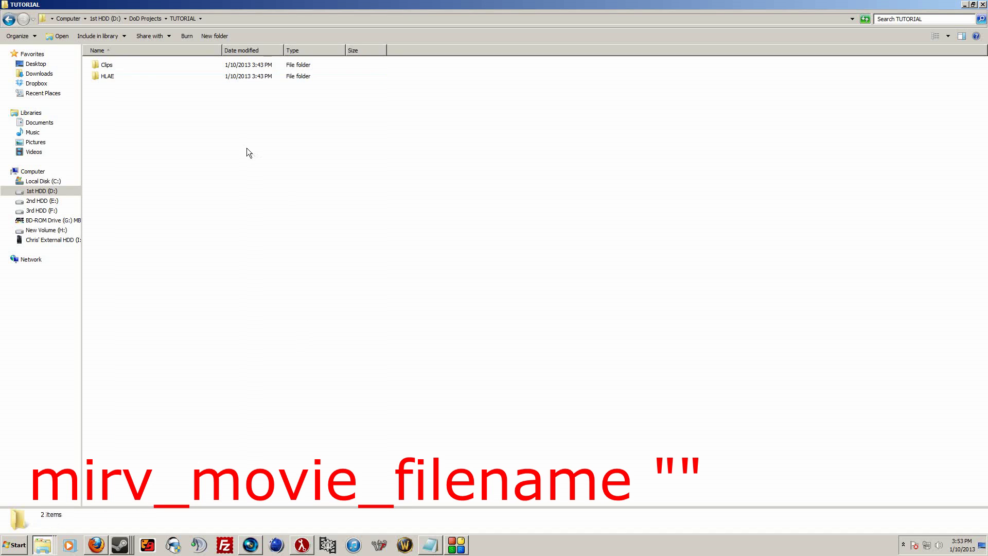
pyautogui.doubleClick(117, 77)
pyautogui.click(244, 18)
pyautogui.hotkey('ctrl', 'c')
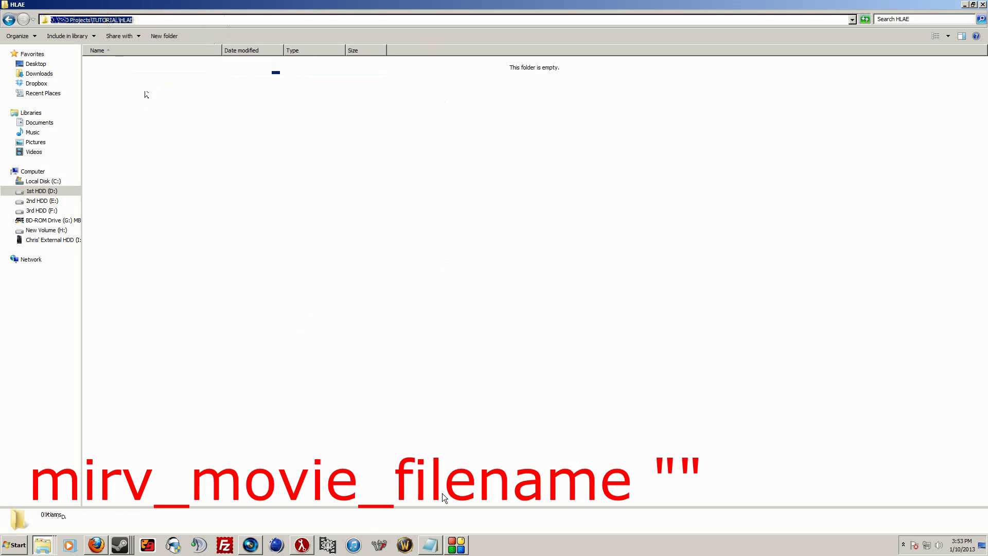
pyautogui.click(302, 544)
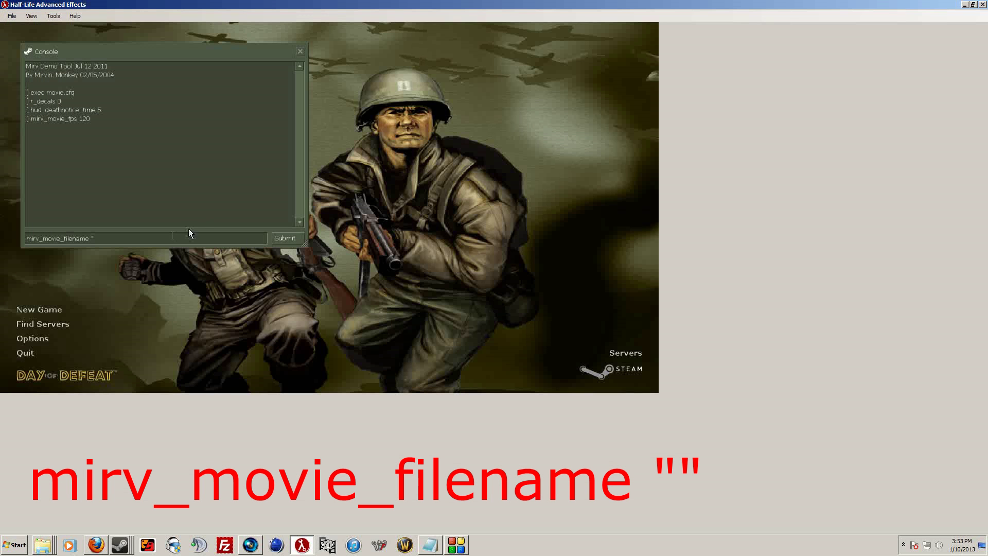
pyautogui.hotkey('ctrl', 'v')
pyautogui.write('"')
pyautogui.press('Return')
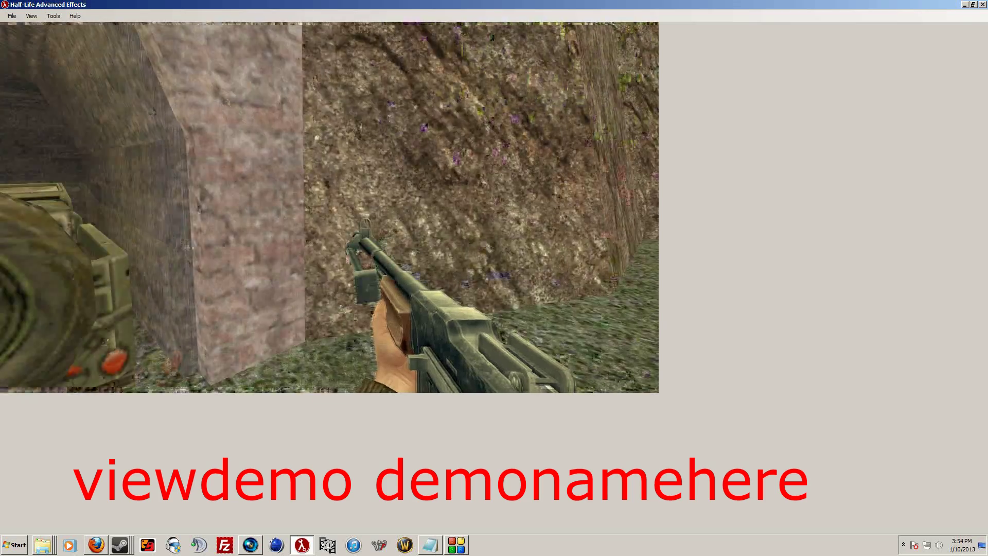
# - Pause the demo and drag the seek slider forward to around the 12-minute mark
pyautogui.press('Escape')
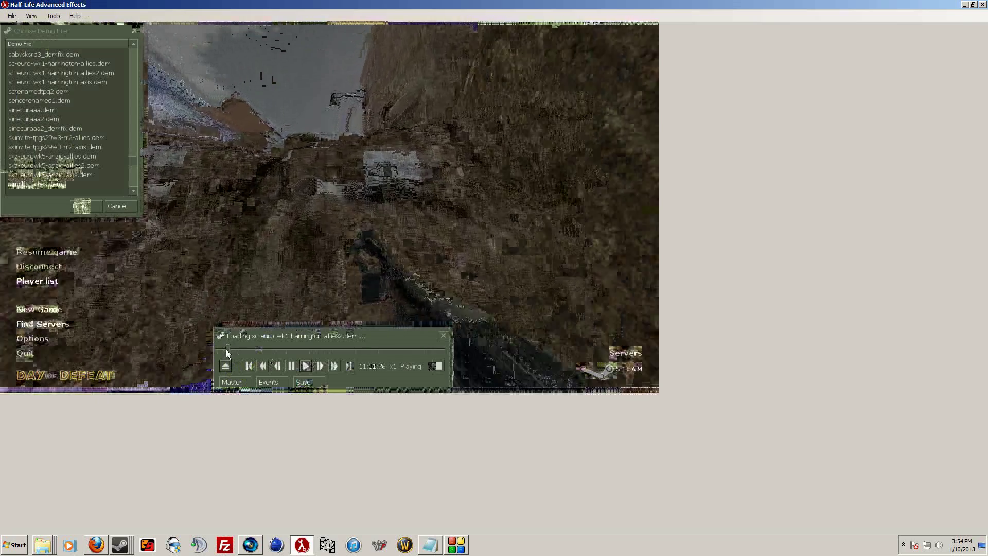
pyautogui.click(228, 349)
pyautogui.moveTo(229, 351); pyautogui.dragTo(245, 352)
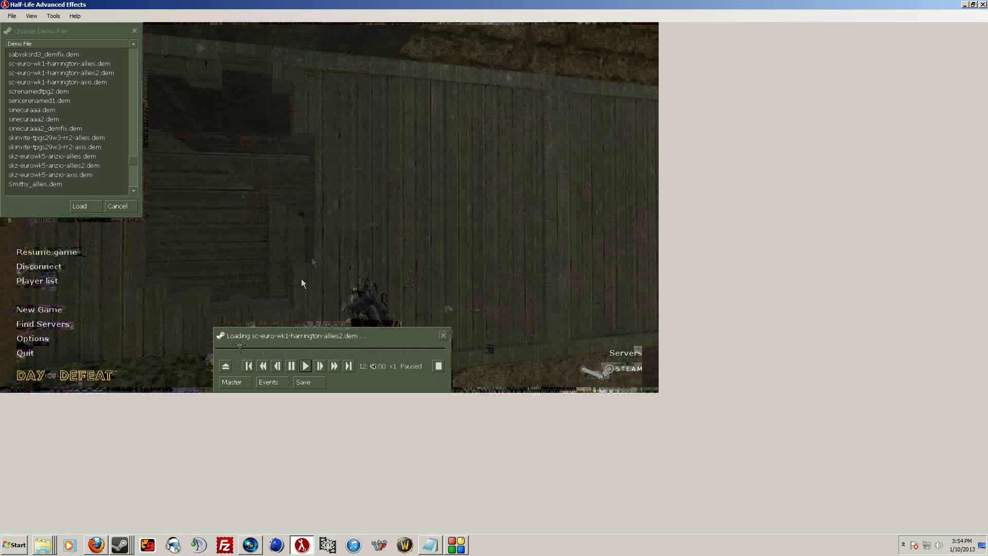
# - Submit r_decals 4000 and hud_deathnotice_time 50 in the console, then close it
pyautogui.press('`')
pyautogui.write('r_de')
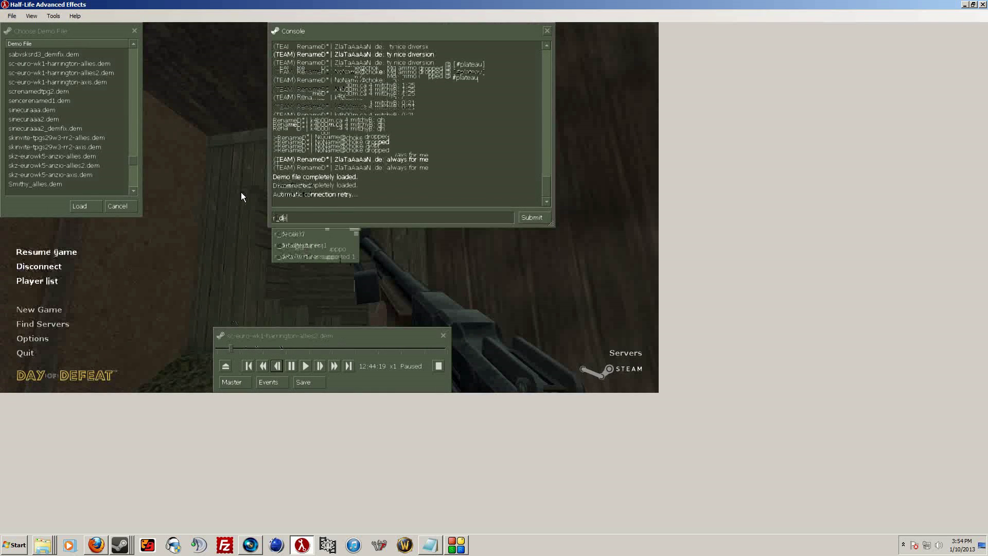
pyautogui.write('cals')
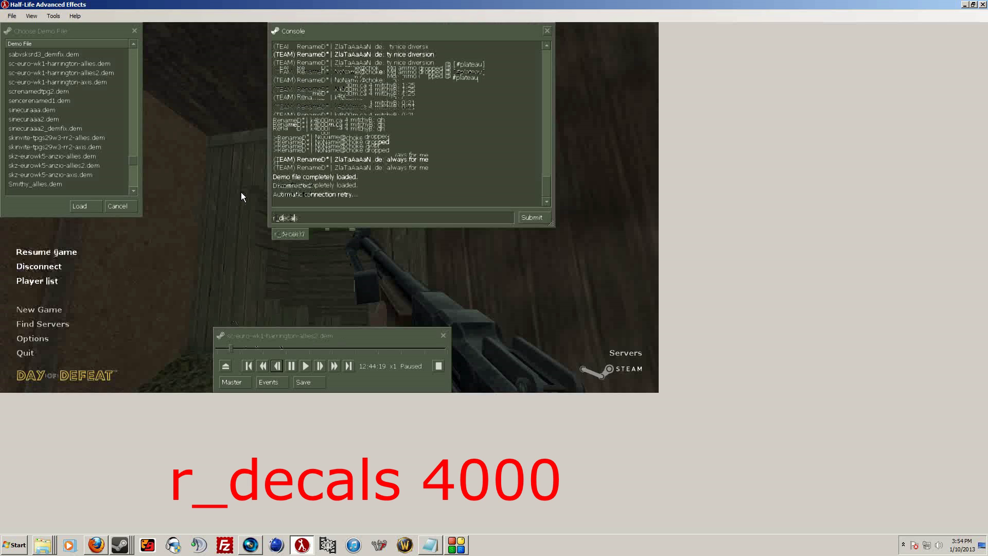
pyautogui.write(' 40')
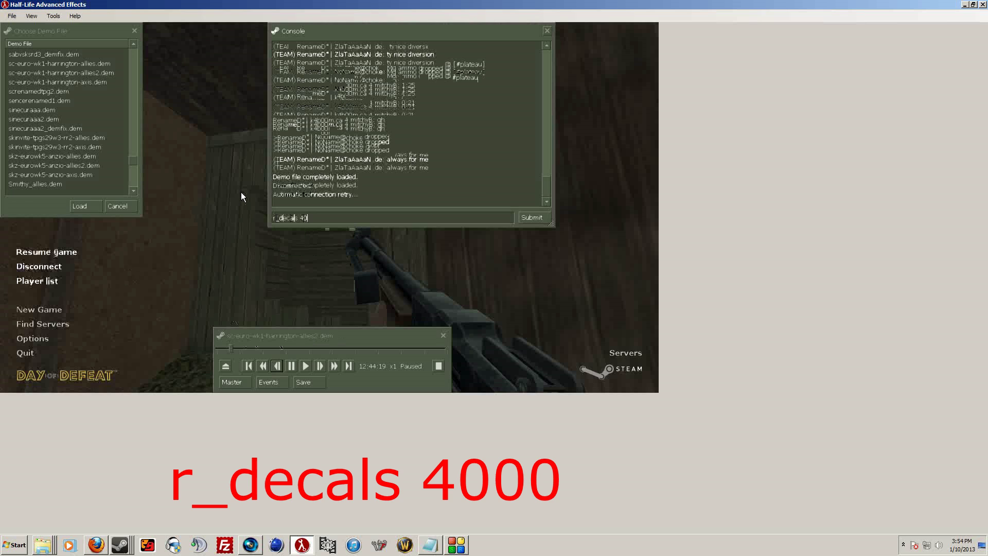
pyautogui.write('00')
pyautogui.press('Return')
pyautogui.write('hud')
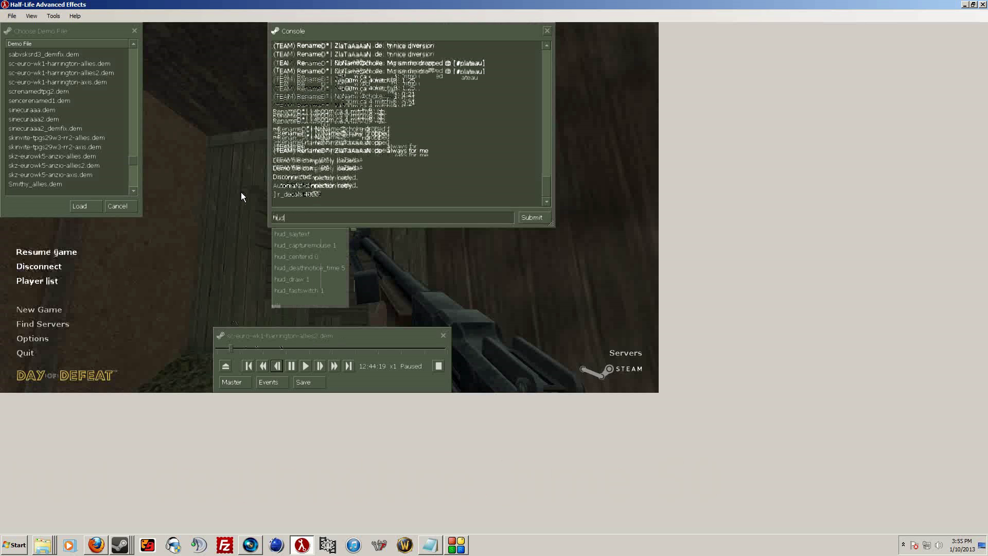
pyautogui.write('_dea')
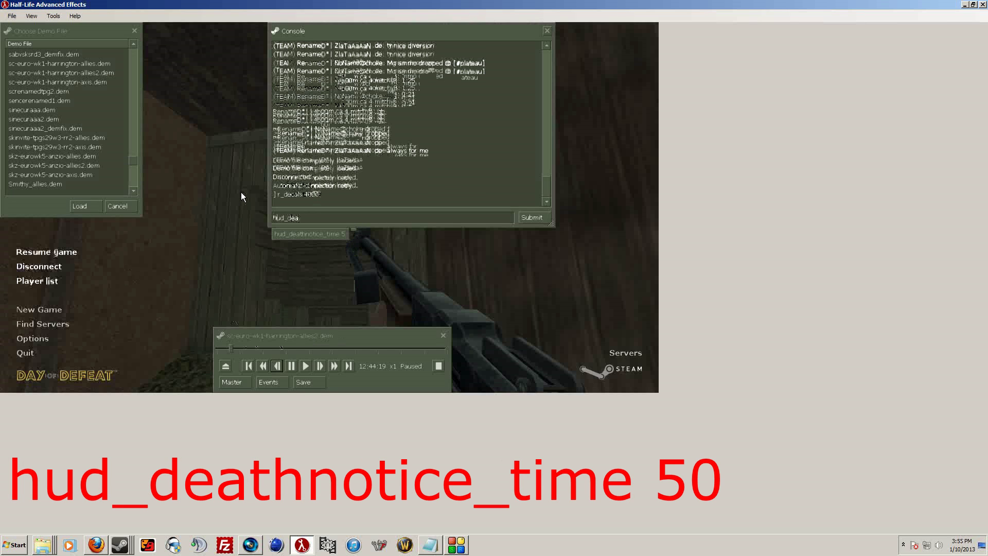
pyautogui.write('thnotice_time 50')
pyautogui.press('Return')
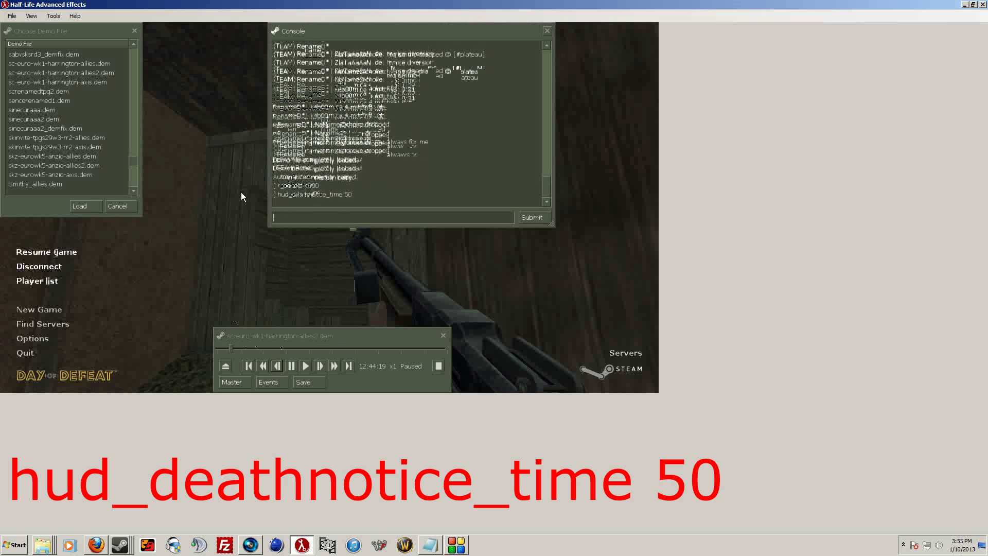
pyautogui.moveTo(353, 195); pyautogui.dragTo(279, 197)
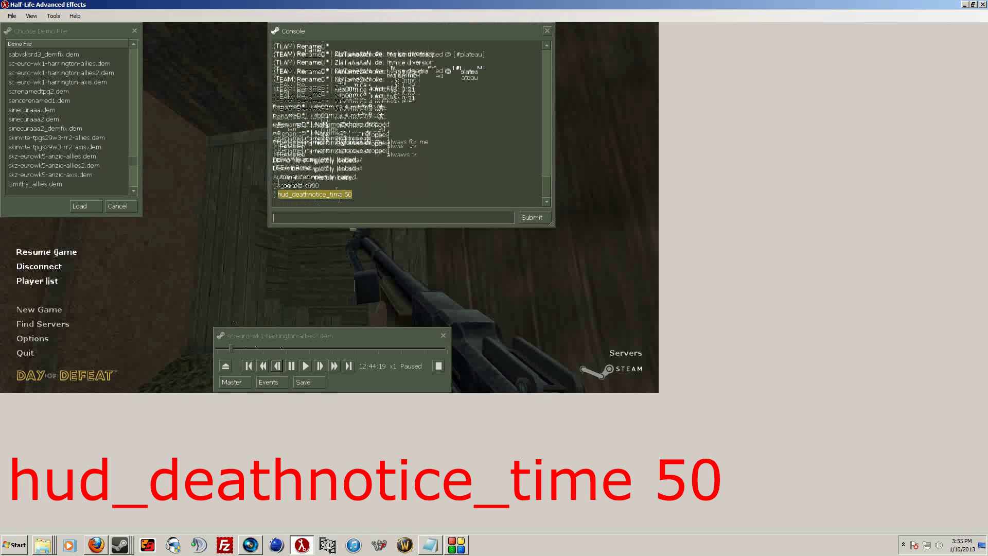
pyautogui.press('Escape')
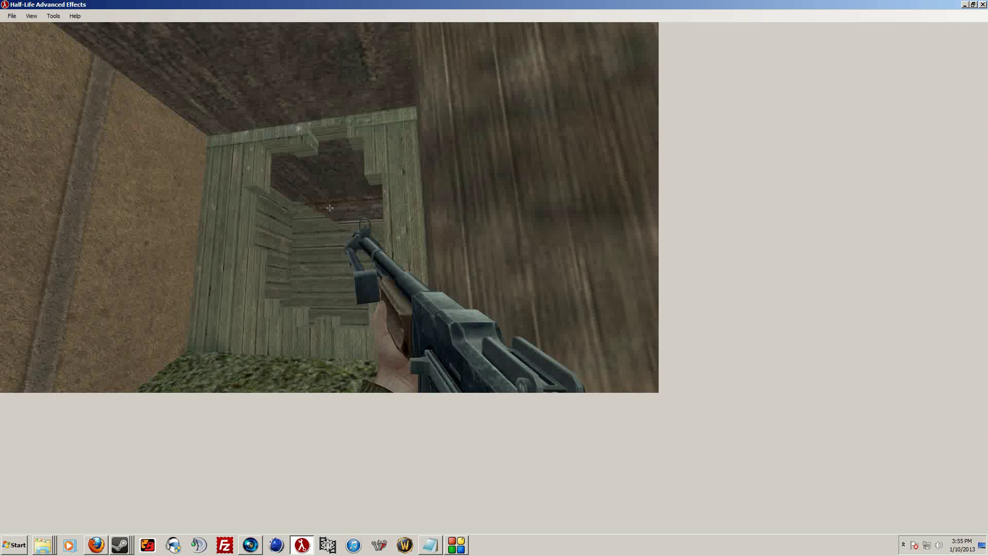
# - Resume the demo view and press F2 to start capturing it as images
pyautogui.press('Escape')
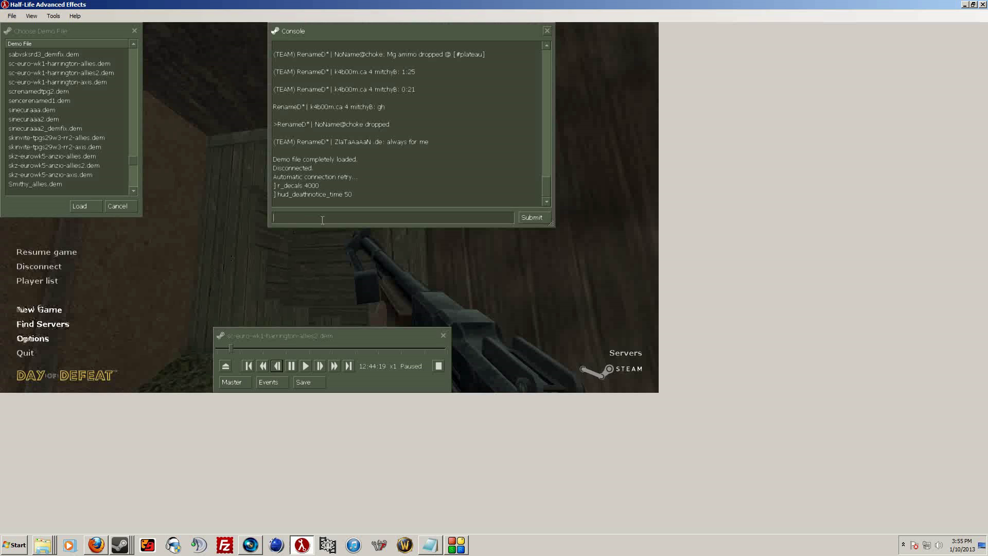
pyautogui.press('Escape')
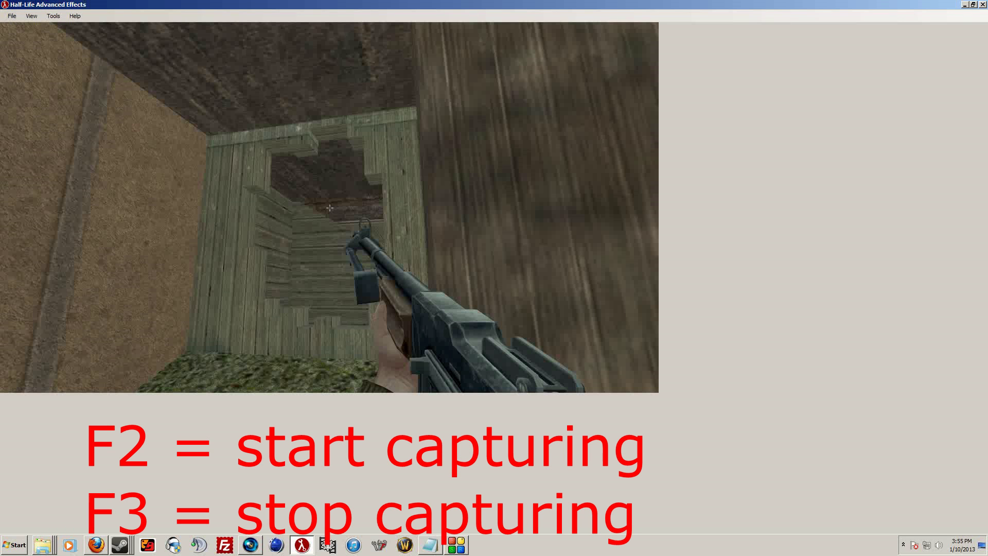
pyautogui.press('F2')
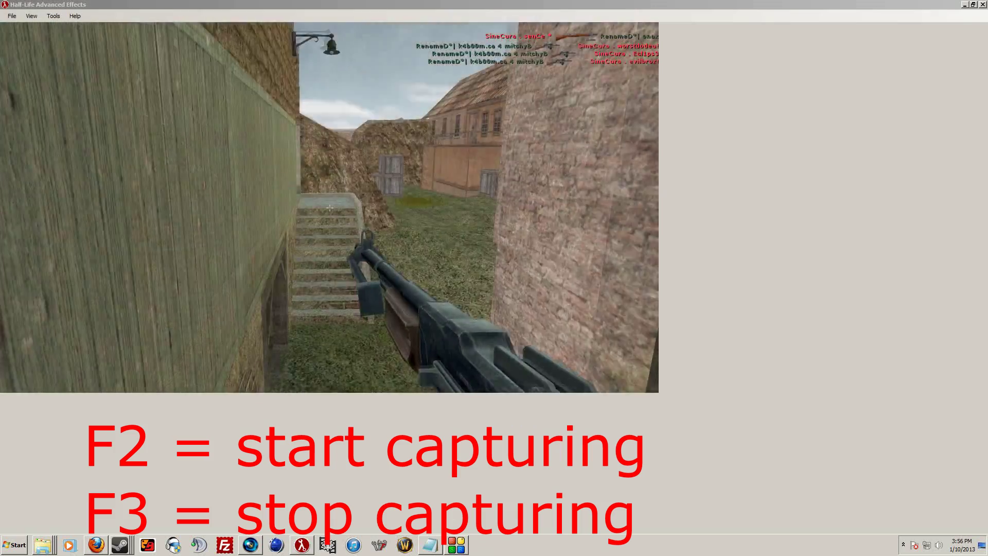
# - Stop capturing, reapply r_decals 0 and hud_deathnotice_time 5, skip to 14:19:00 and resume playback
pyautogui.press('Escape')
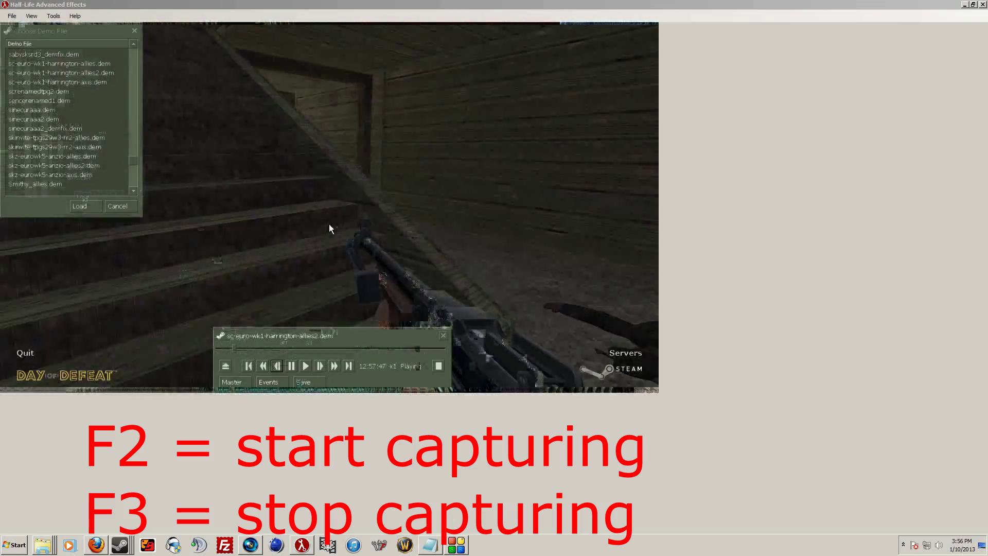
pyautogui.click(292, 366)
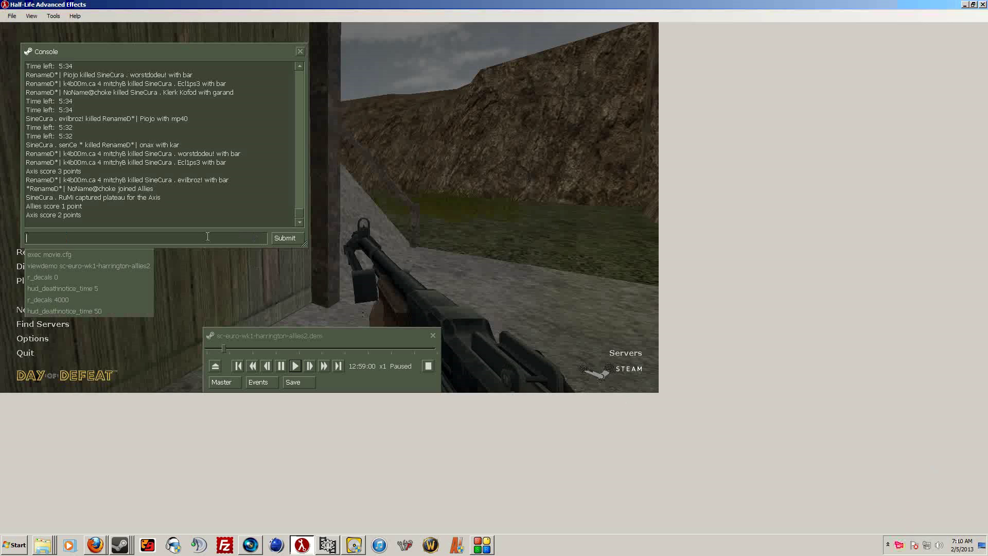
pyautogui.write('r_deca')
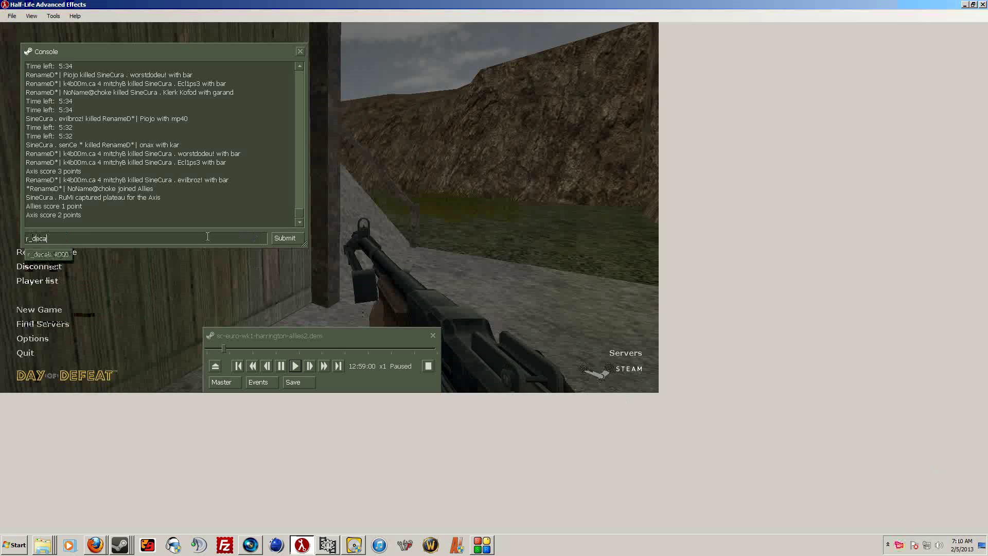
pyautogui.write('ls 0')
pyautogui.press('Return')
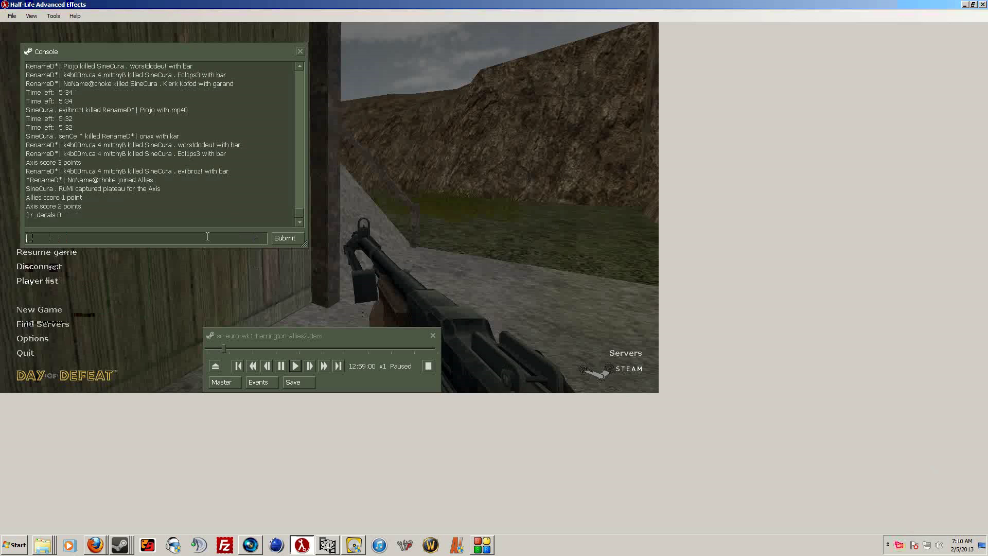
pyautogui.write('hud_deathnotice_time 5')
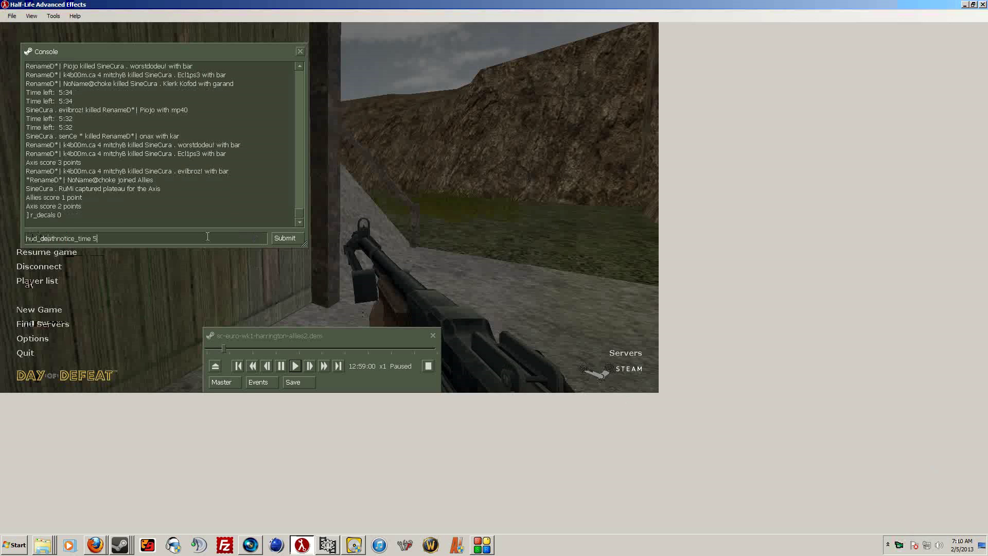
pyautogui.press('Return')
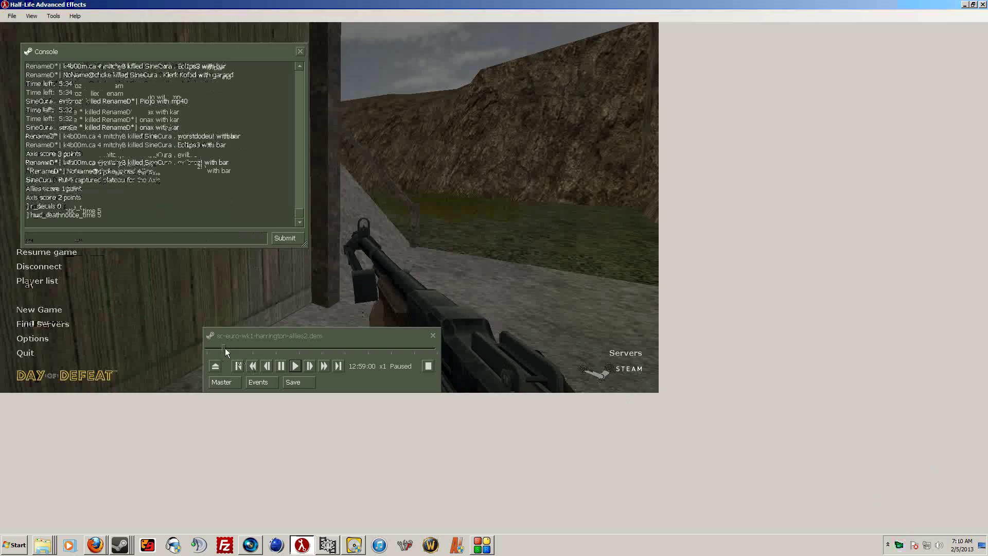
pyautogui.moveTo(225, 348); pyautogui.dragTo(369, 350)
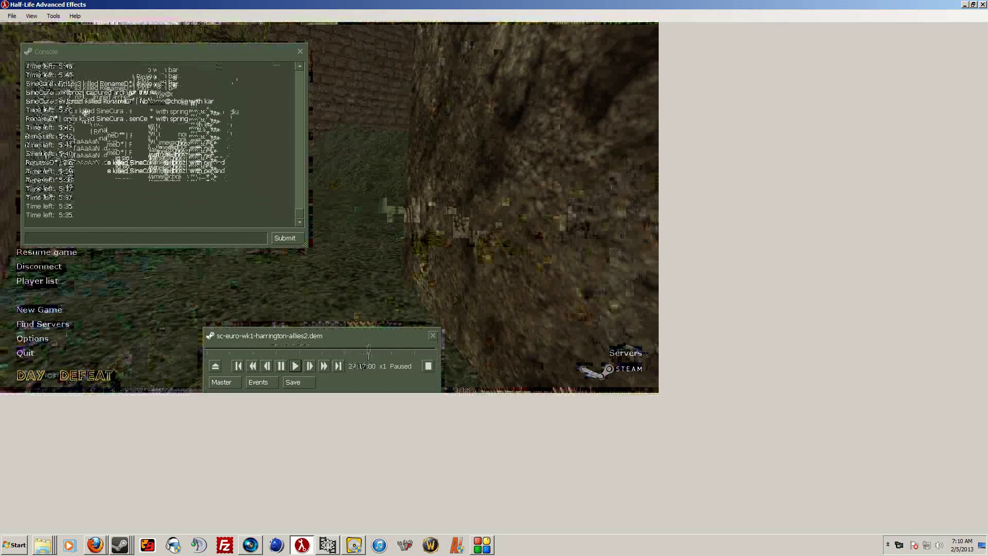
pyautogui.click(295, 366)
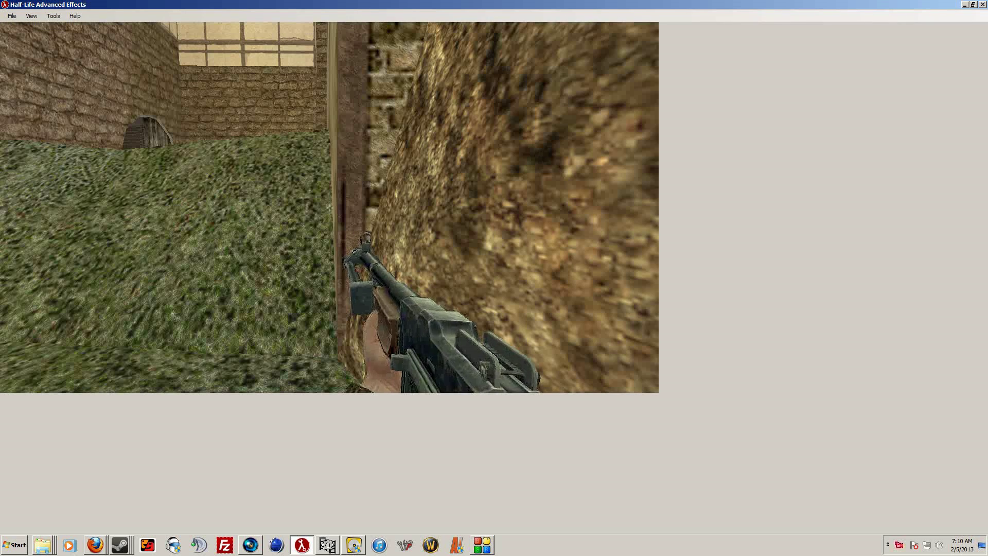
# - Pause the demo and enter r_decals 4000 and a new hud_deathnotice_time in the console
pyautogui.press('Escape')
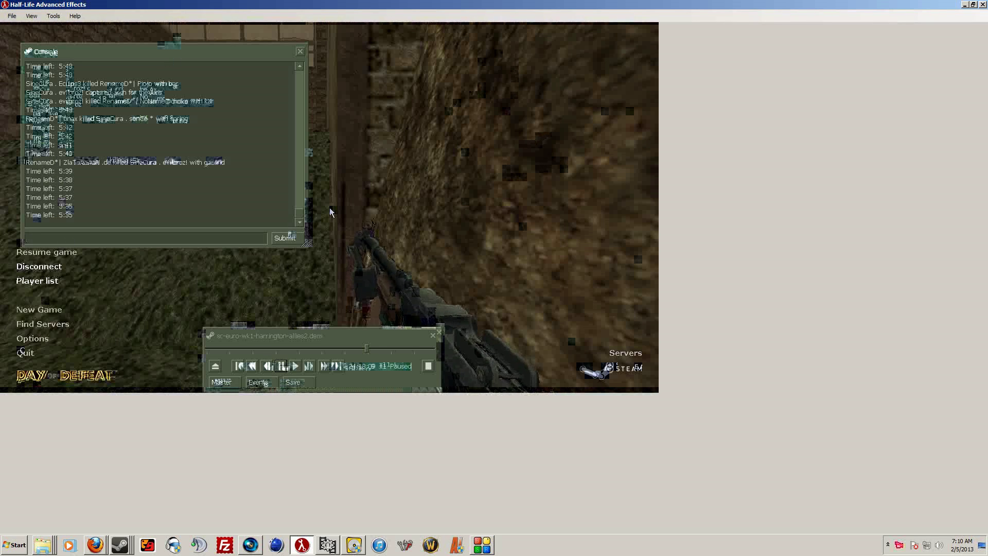
pyautogui.write('r_decals ')
pyautogui.write('4000')
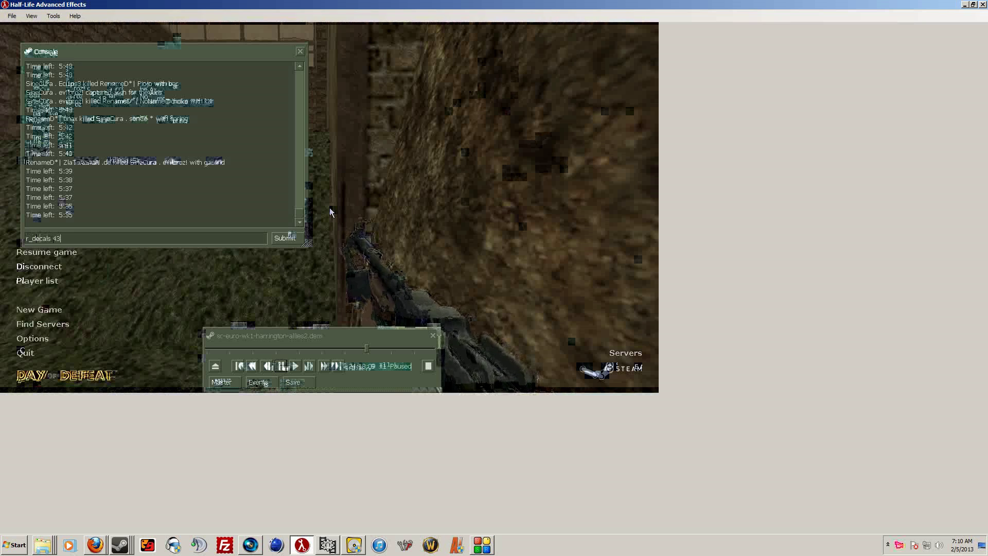
pyautogui.press('Return')
pyautogui.write('hud_deathnotice_time ')
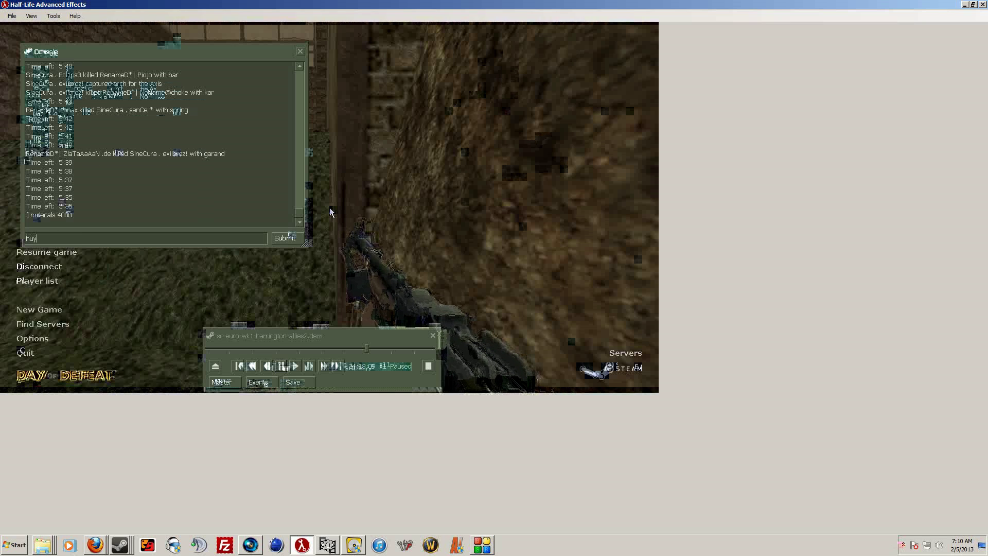
pyautogui.write('0')
pyautogui.press('Return')
pyautogui.press('Escape')
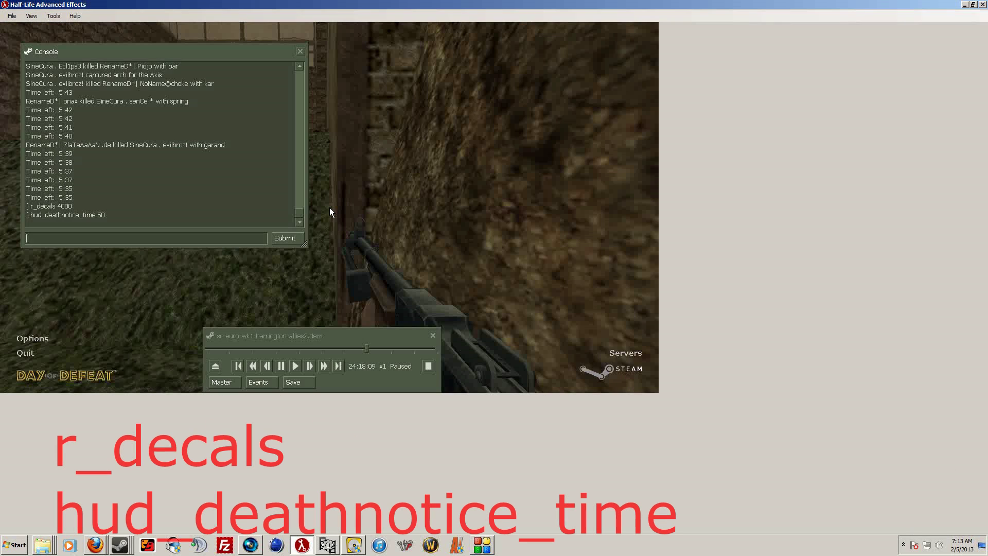
# - Reset the r_decals value and set hud_deathnotice_time back to 5
pyautogui.write('r_decals 90')
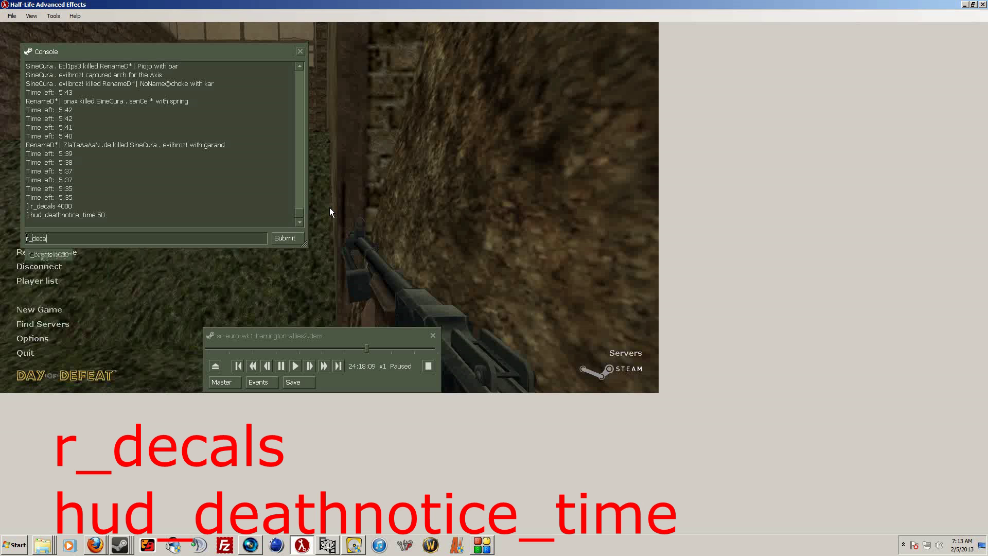
pyautogui.press('Return')
pyautogui.write('hud_deathnotice_time ')
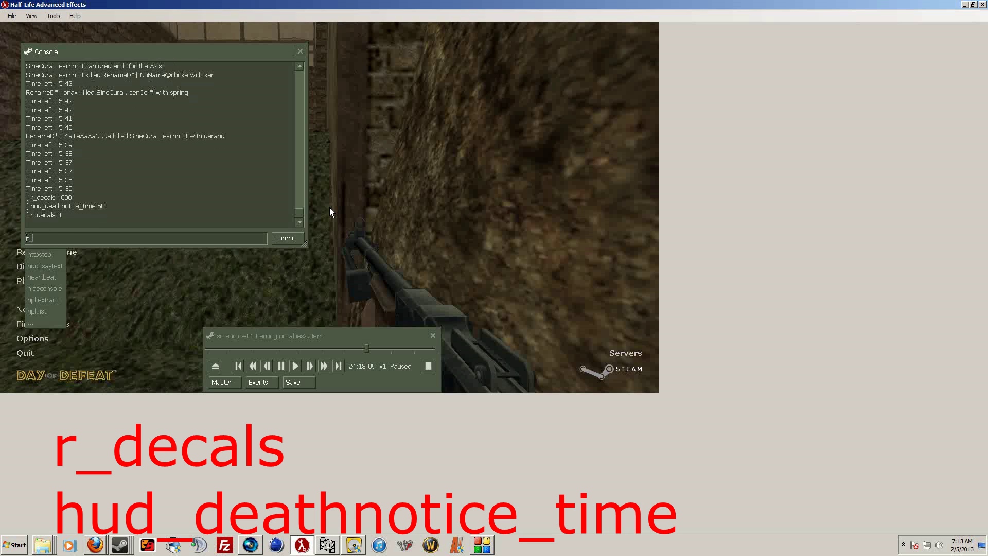
pyautogui.write('5')
pyautogui.press('Return')
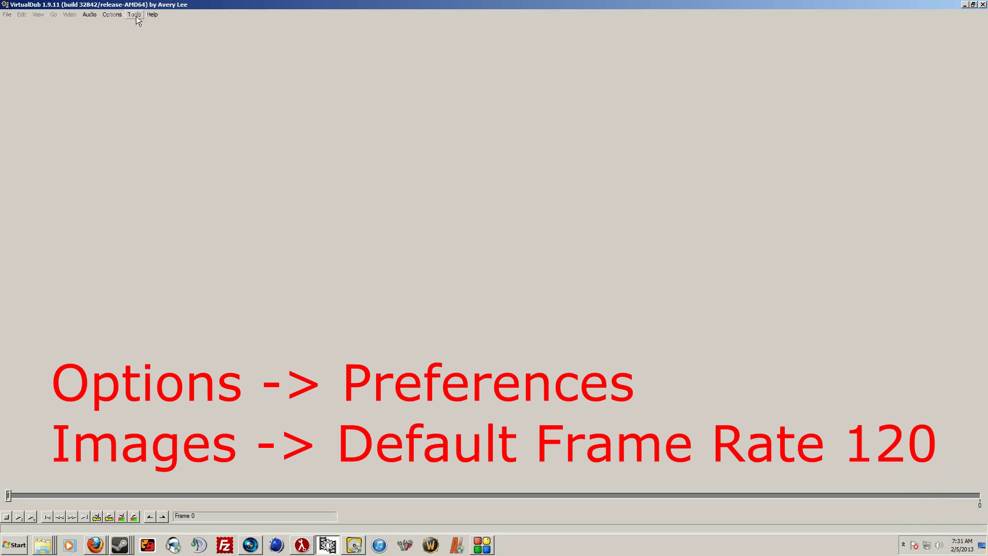
# - Save 120 as the default image-sequence frame rate in VirtualDub Preferences
pyautogui.click(113, 15)
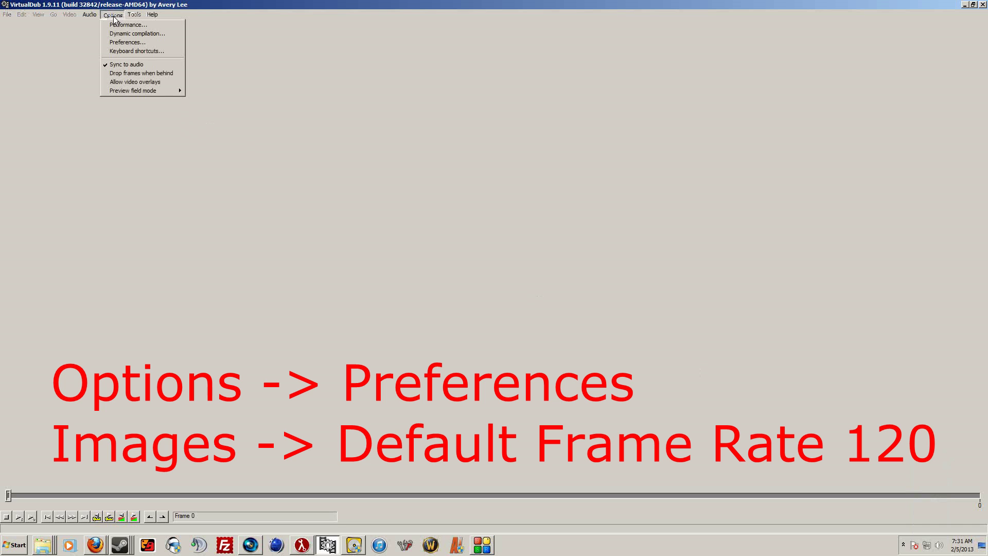
pyautogui.click(127, 45)
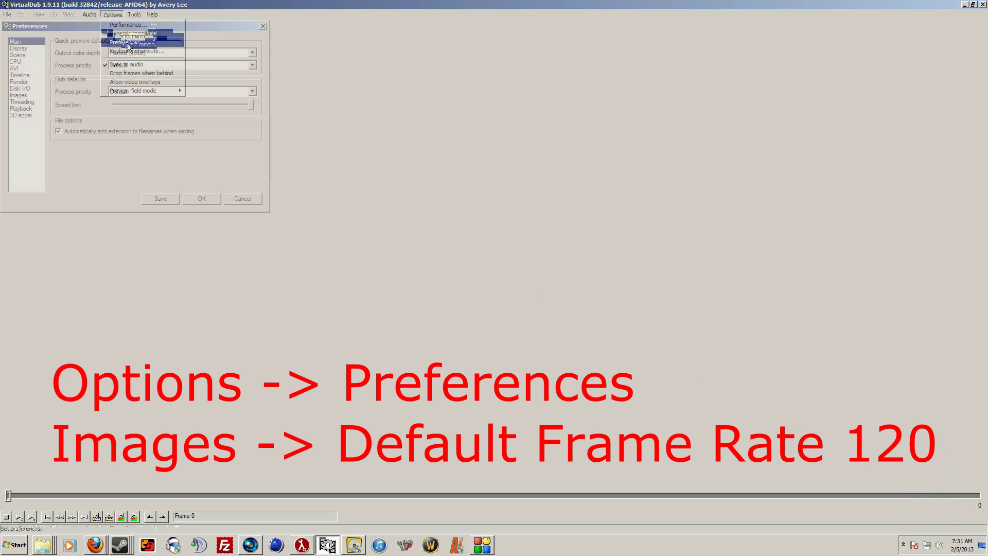
pyautogui.click(18, 96)
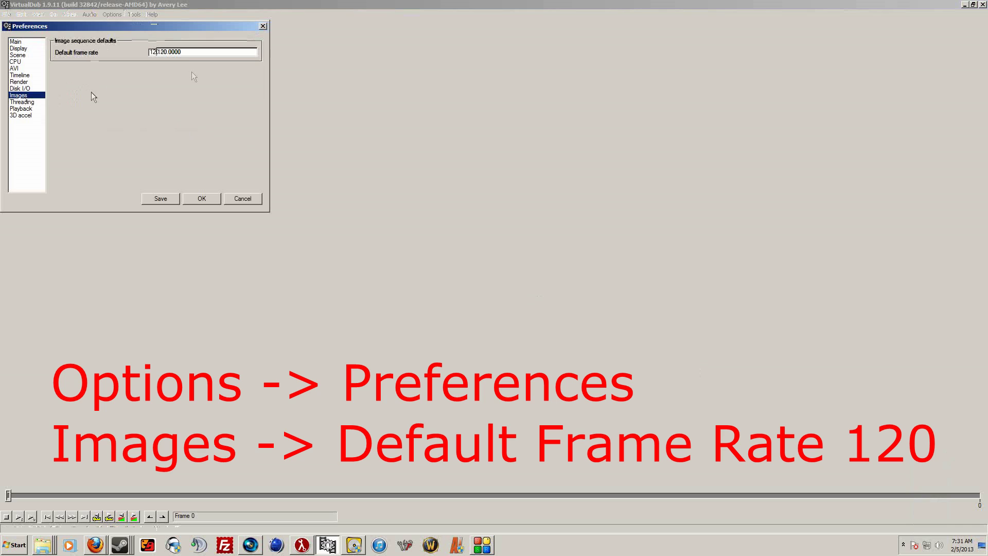
pyautogui.click(170, 200)
pyautogui.click(200, 200)
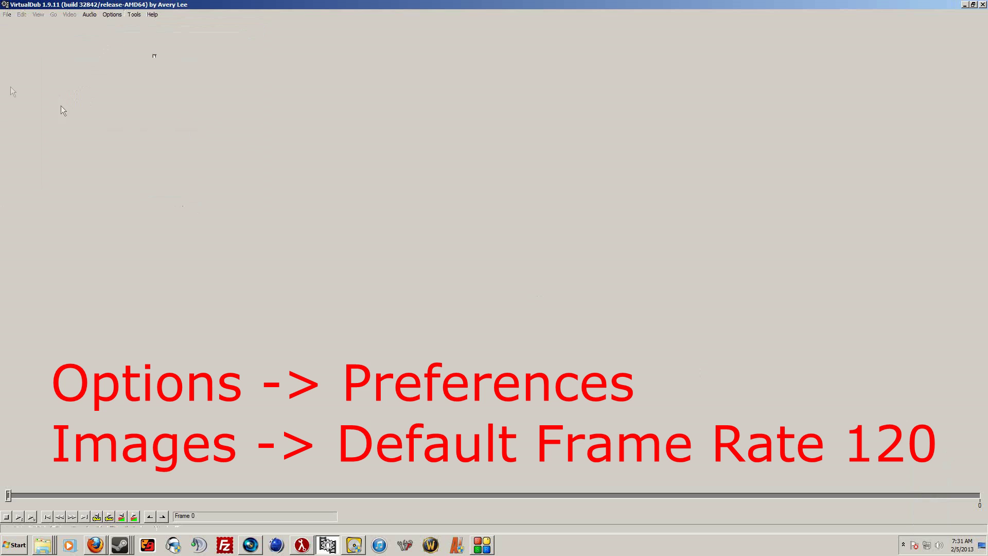
# - Open the image sequence from TUTORIAL\HLAE\take0000\all starting at 00000.bmp
pyautogui.click(7, 14)
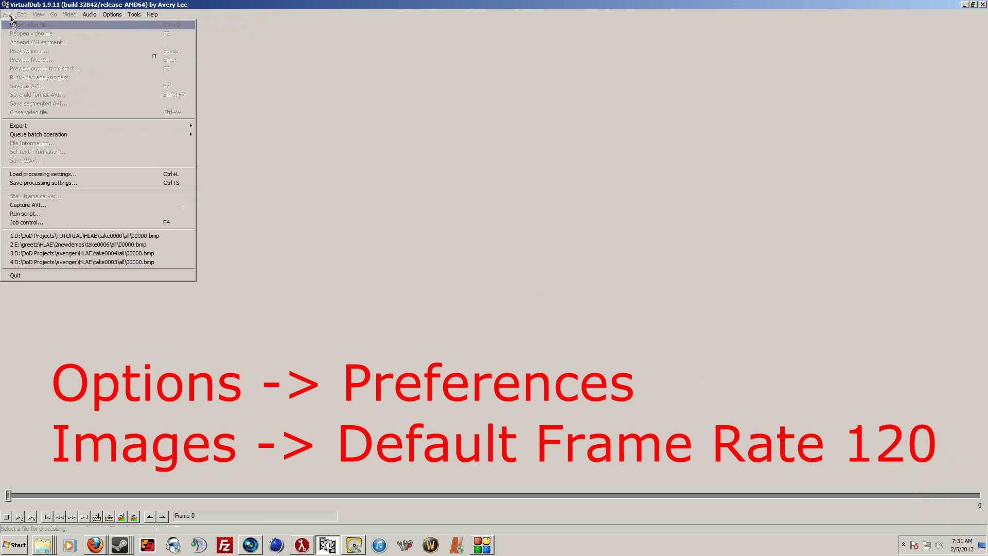
pyautogui.click(23, 25)
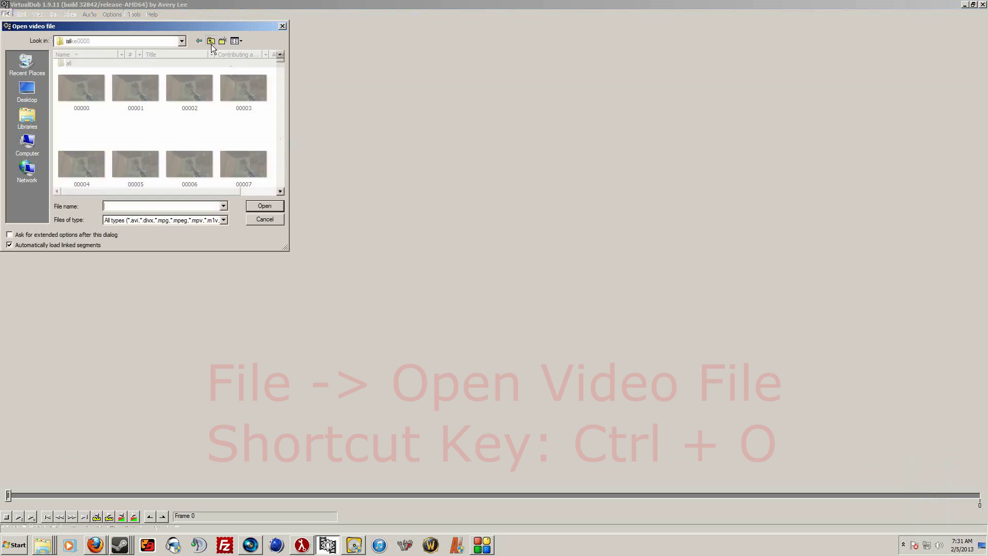
pyautogui.click(210, 40)
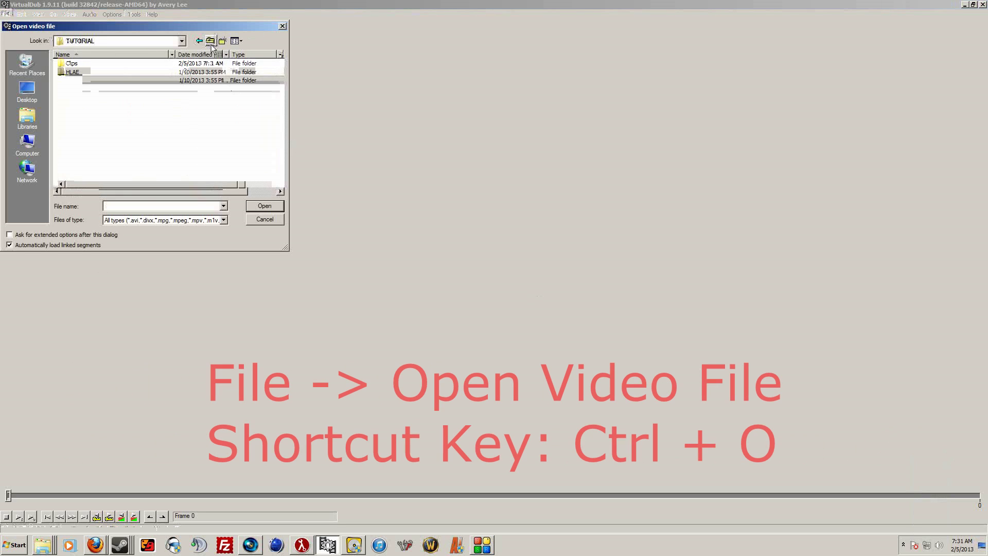
pyautogui.doubleClick(88, 73)
pyautogui.doubleClick(76, 63)
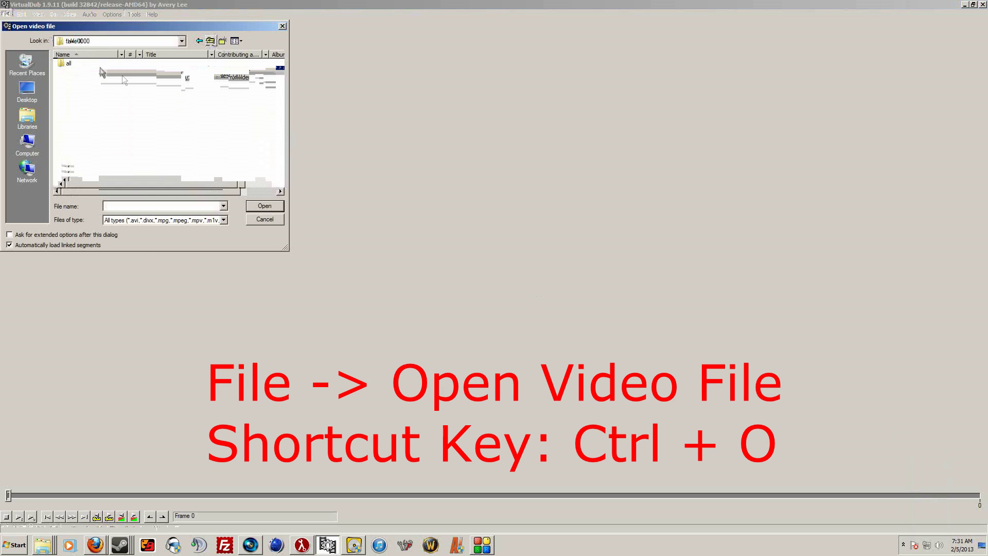
pyautogui.doubleClick(79, 63)
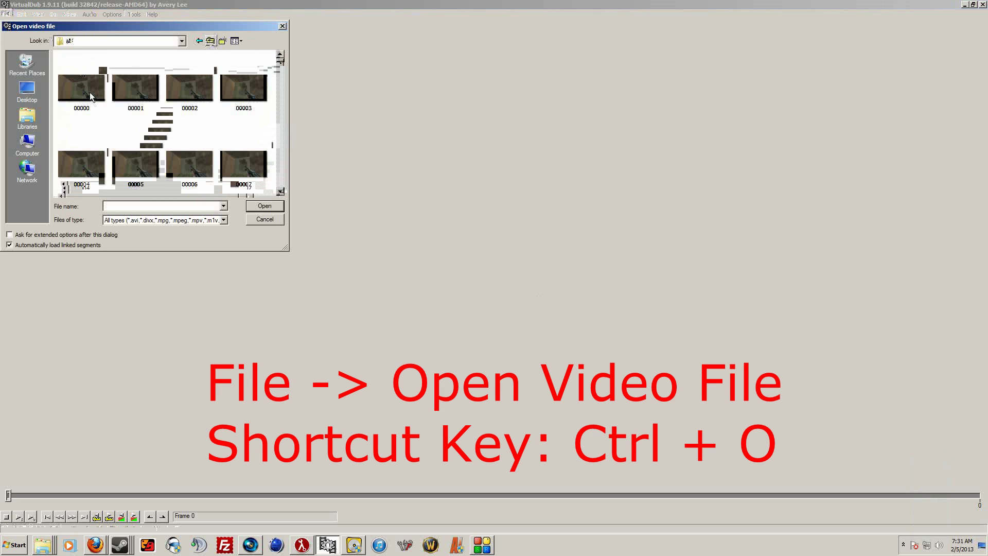
pyautogui.doubleClick(88, 90)
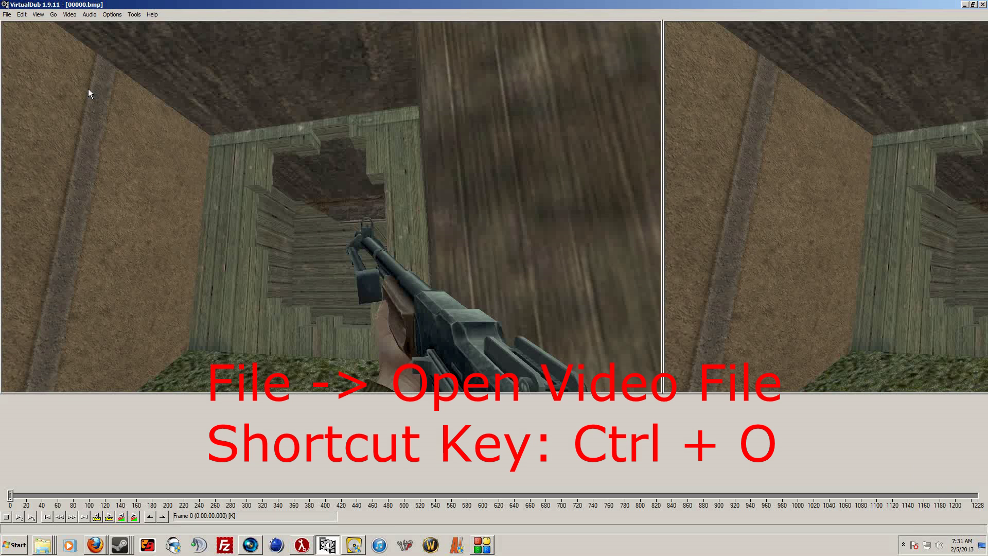
# - Start rendering the sequence to tutorial.avi in Clips, then abort partway through
pyautogui.click(7, 15)
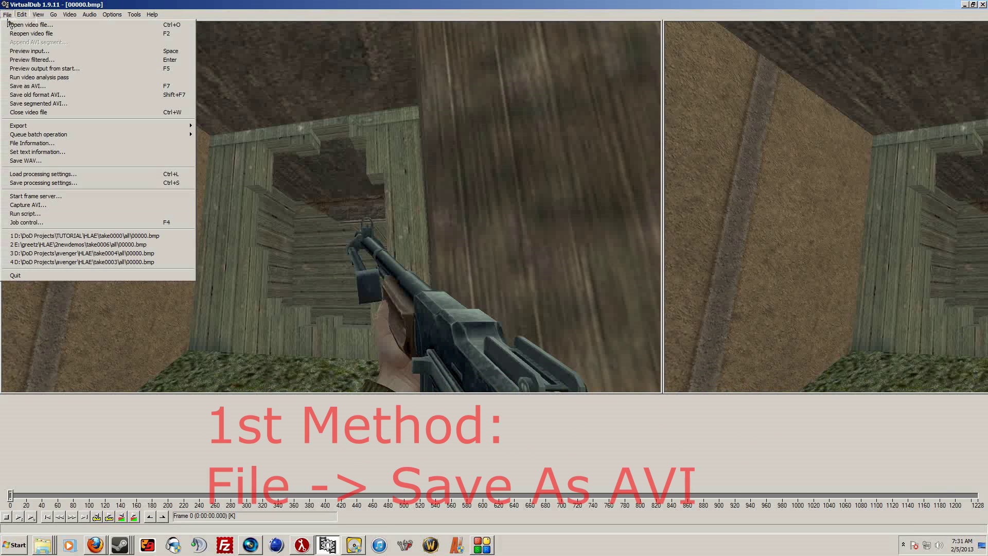
pyautogui.click(28, 86)
pyautogui.write('tutorial')
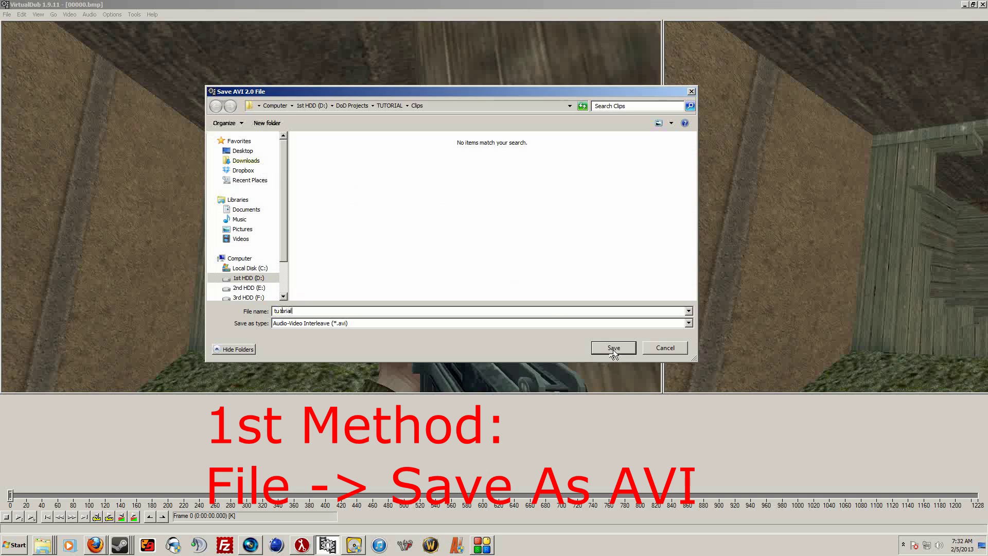
pyautogui.click(613, 349)
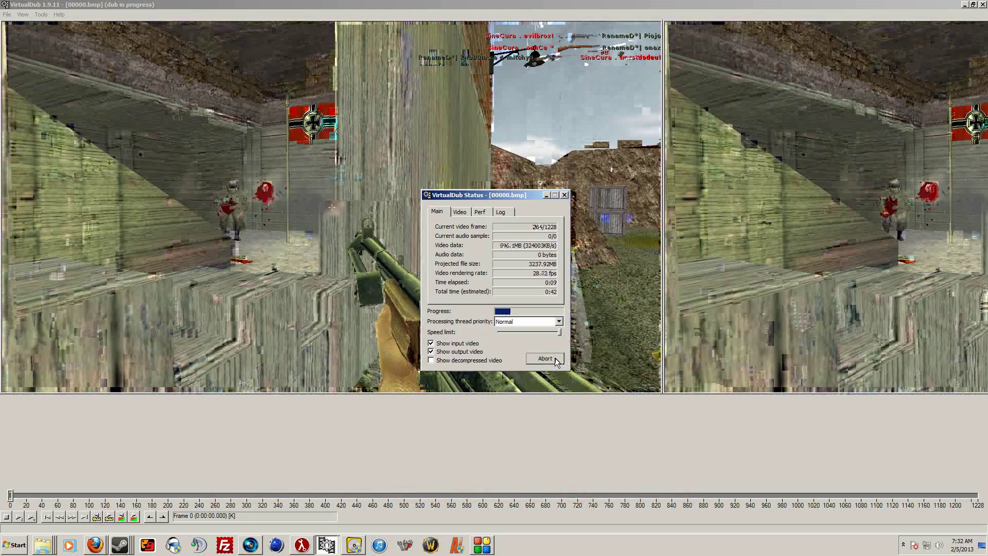
pyautogui.click(555, 358)
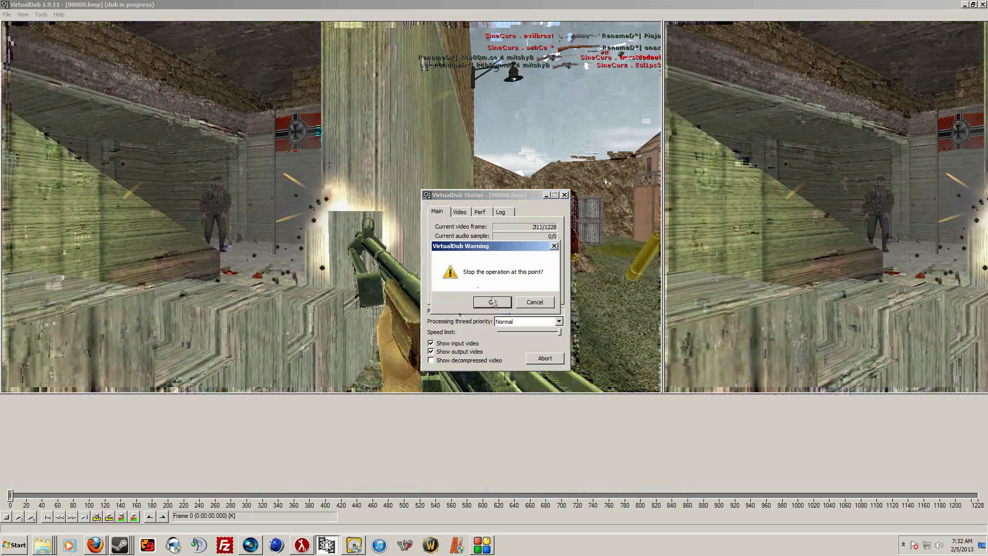
# - Confirm stopping the render and queue a batch AVI save named tutorial1
pyautogui.click(490, 302)
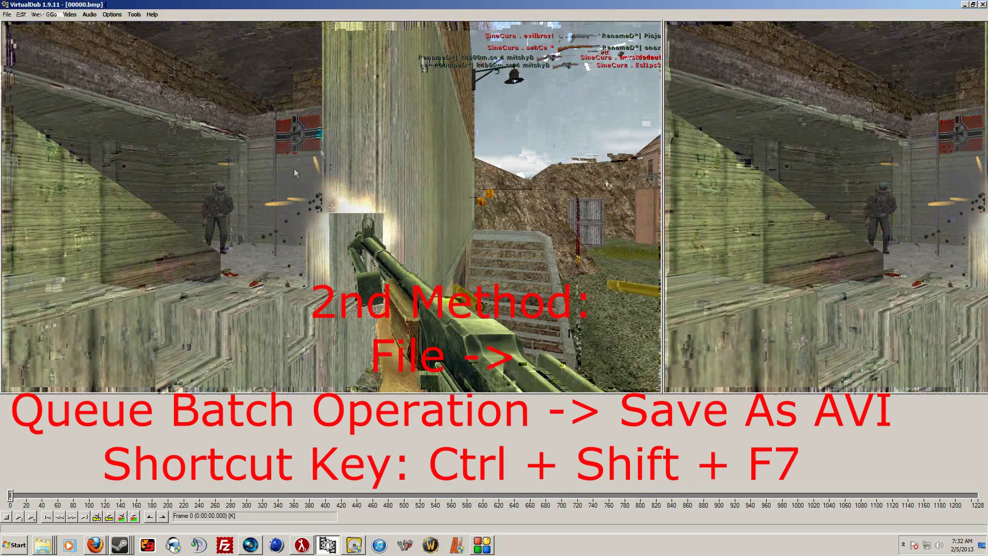
pyautogui.click(7, 14)
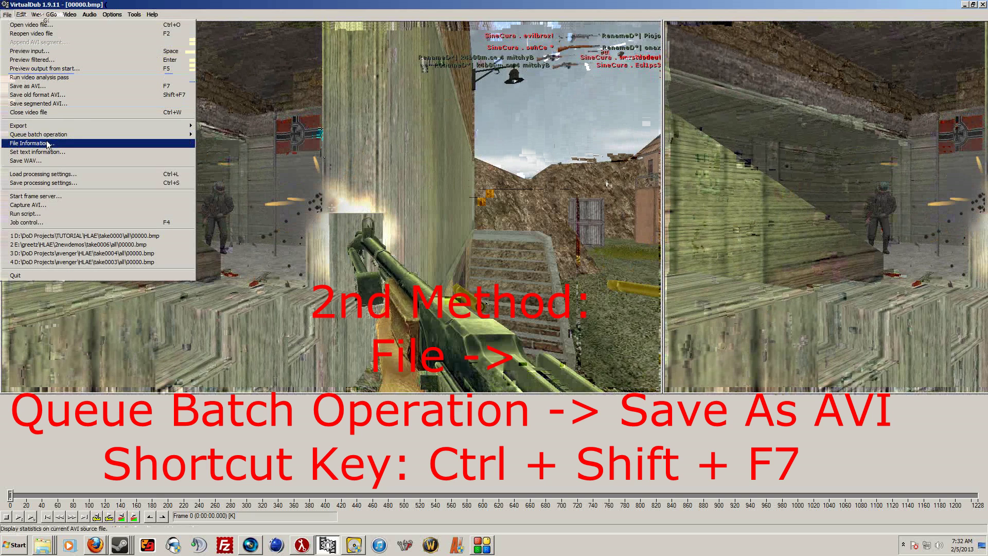
pyautogui.moveTo(54, 135)
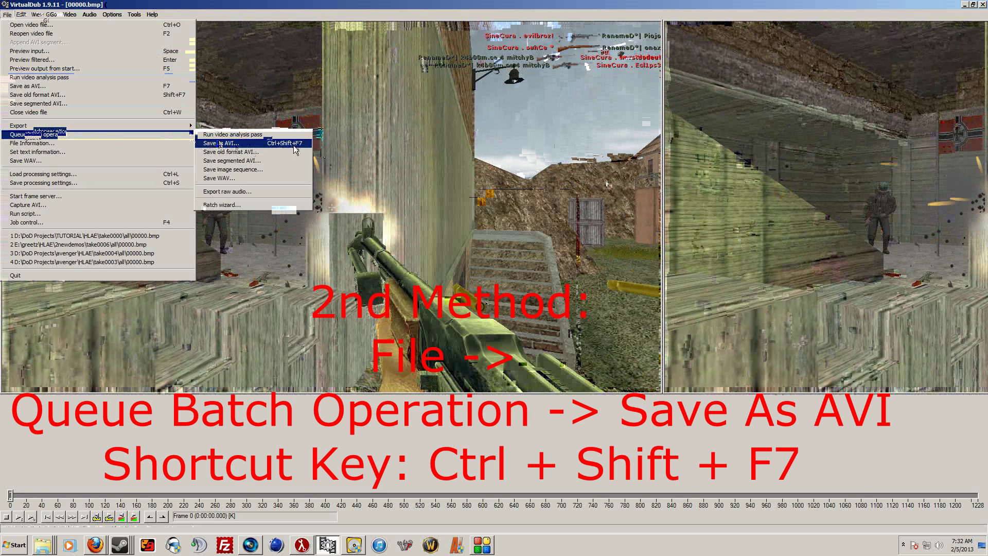
pyautogui.click(231, 143)
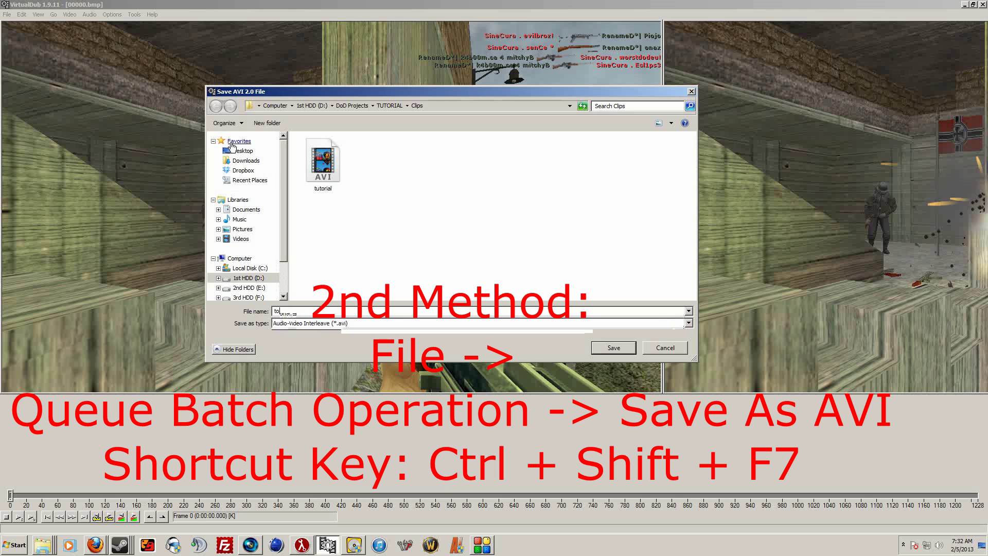
pyautogui.write('tutorial1')
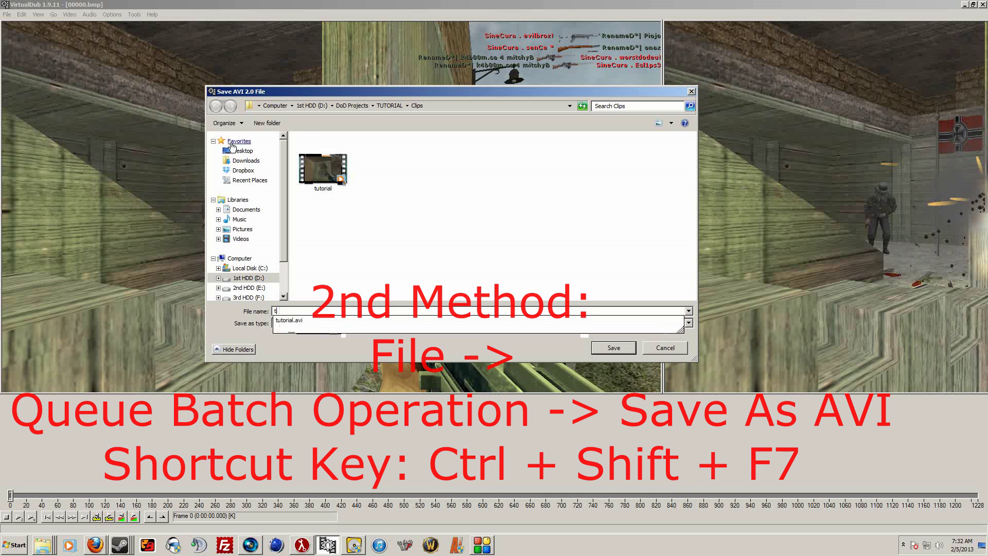
pyautogui.click(611, 347)
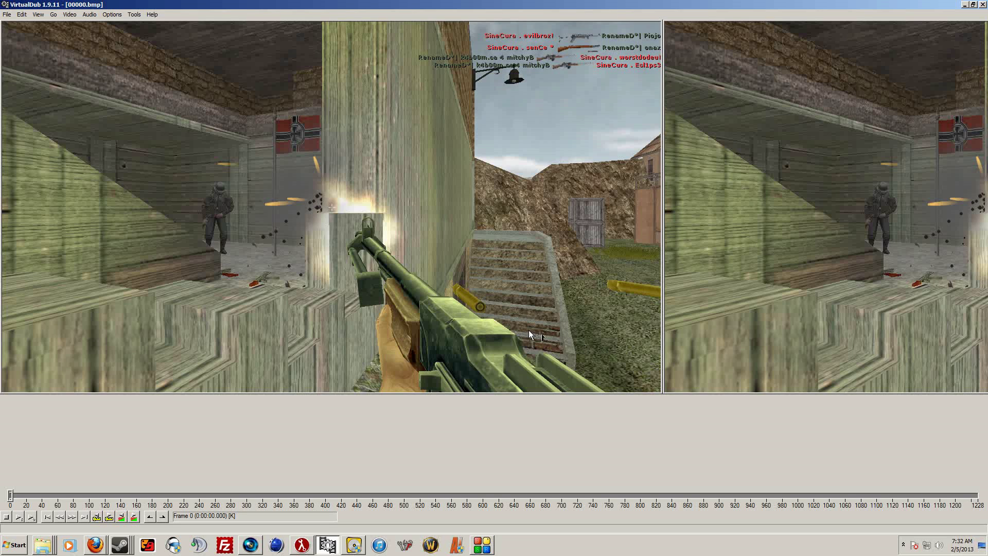
# - Queue another batch AVI save named tutorial2 in the Clips folder
pyautogui.click(6, 14)
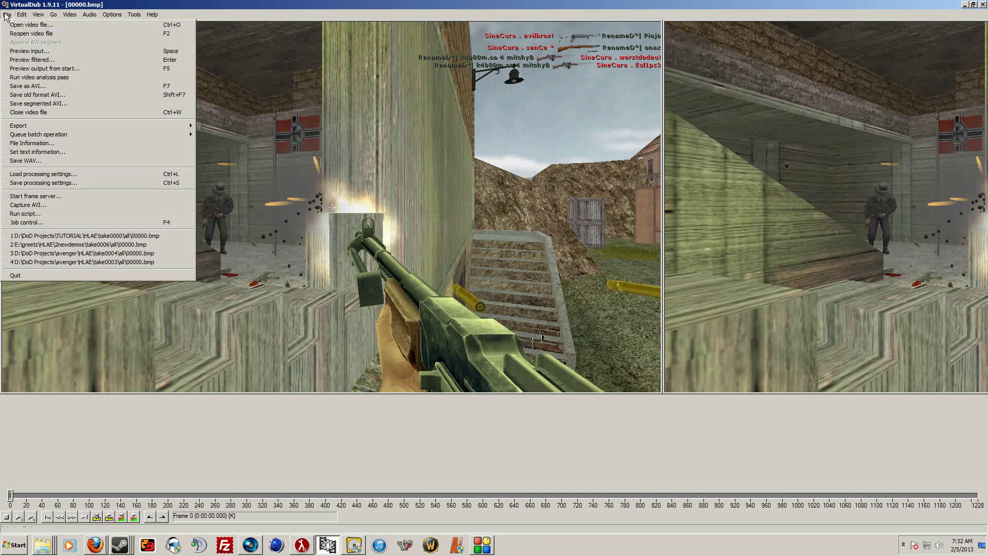
pyautogui.moveTo(58, 137)
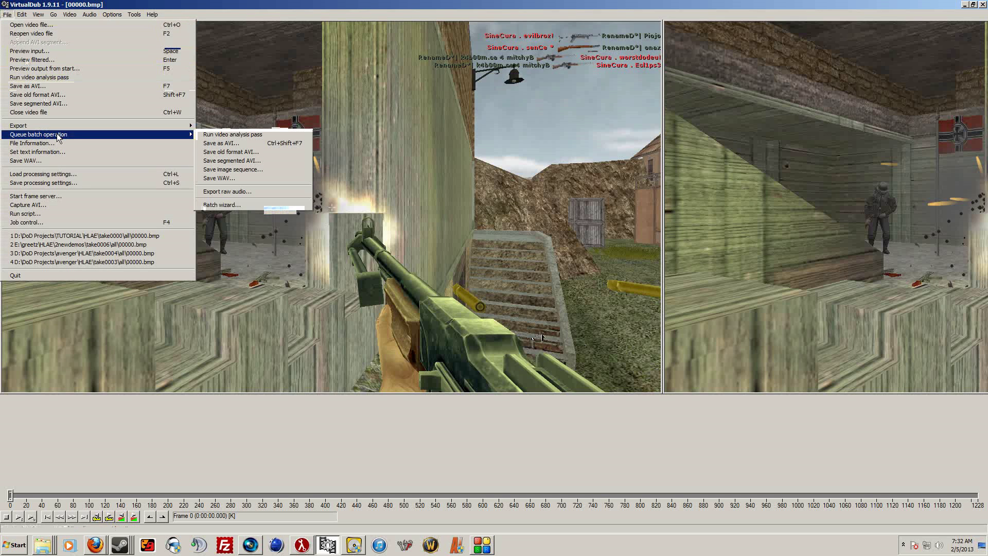
pyautogui.click(237, 144)
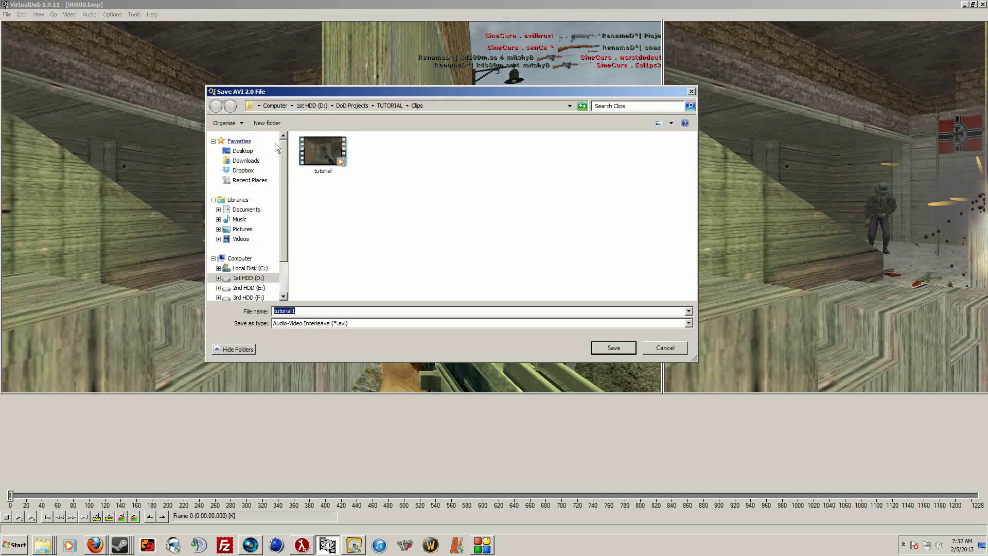
pyautogui.write('tutorial')
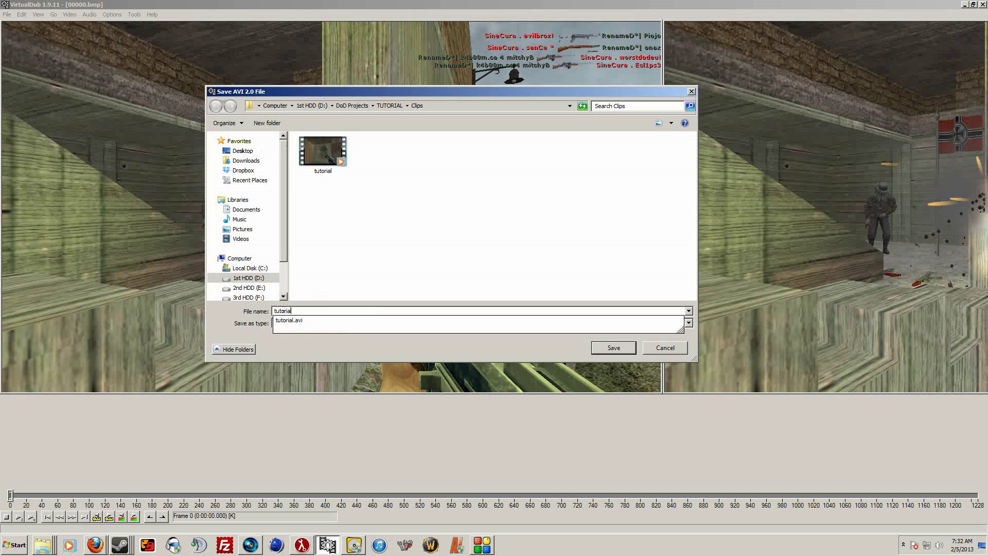
pyautogui.write('2')
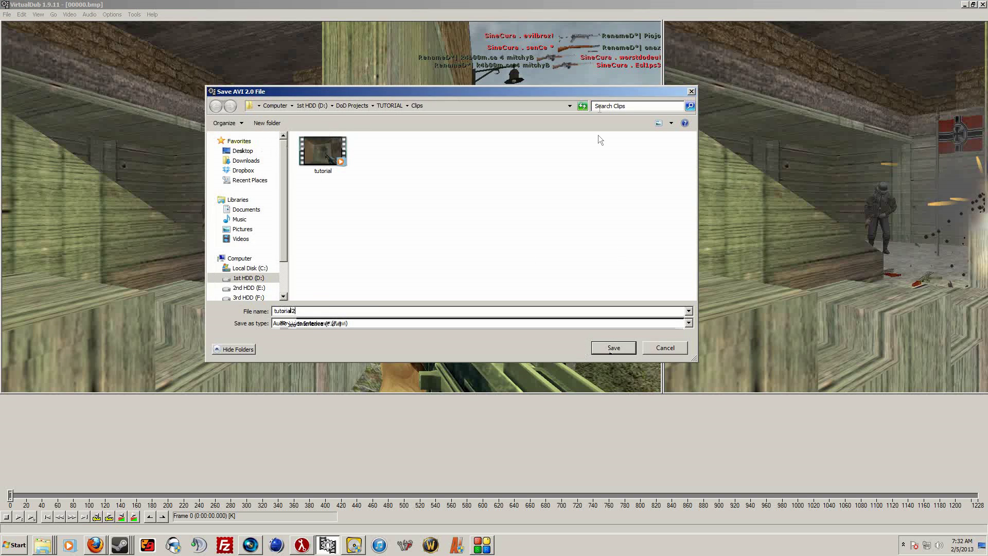
pyautogui.click(625, 348)
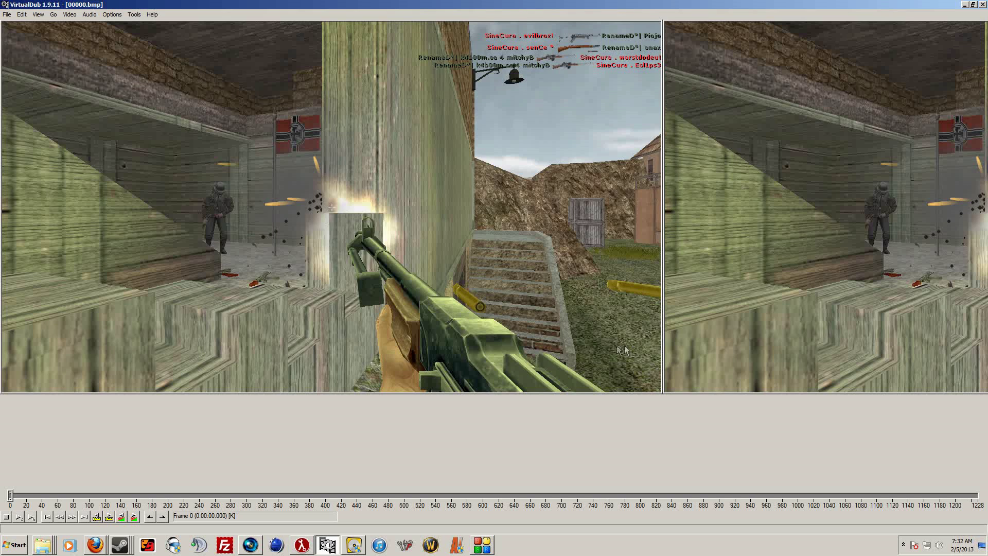
# - Open the batch job queue and delete the finished jobs, keeping only Job 1 and Job 2
pyautogui.click(7, 15)
pyautogui.click(39, 220)
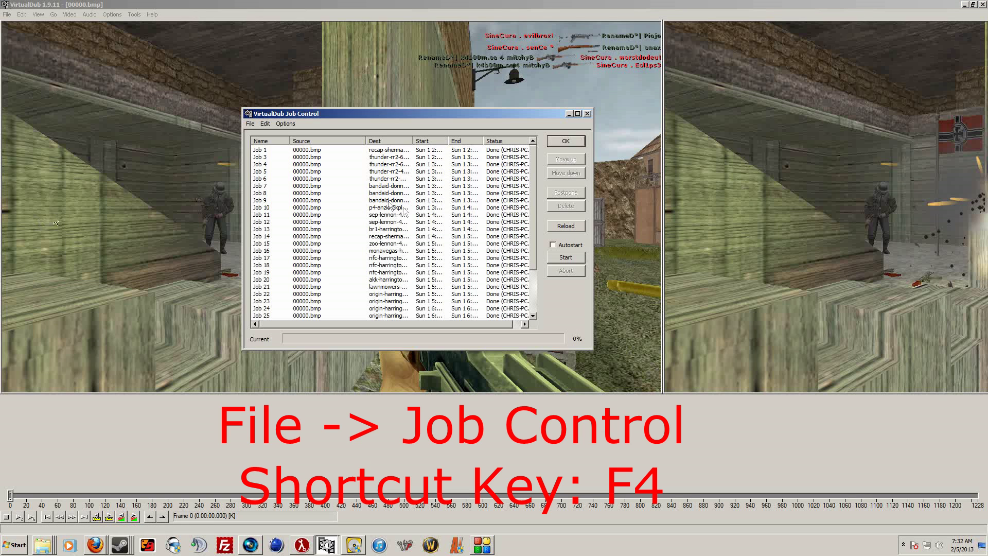
pyautogui.scroll(-1, 535, 206)
pyautogui.click(326, 153)
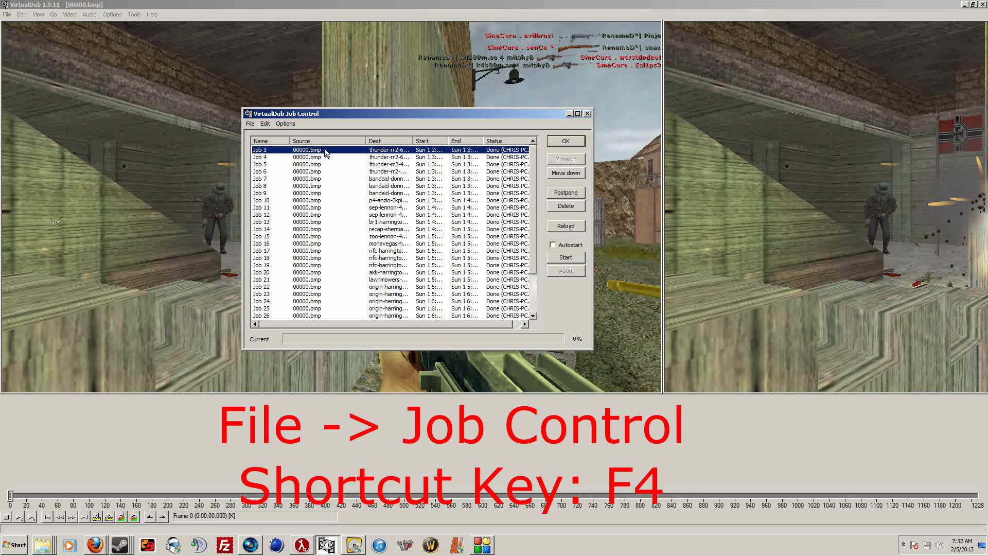
pyautogui.press('Delete')
pyautogui.press('Delete')
pyautogui.press('Delete')
pyautogui.press('Delete')
pyautogui.press('Delete')
pyautogui.press('Delete')
pyautogui.press('Delete')
pyautogui.press('Delete')
pyautogui.press('Delete')
pyautogui.press('Delete')
pyautogui.press('Delete')
pyautogui.press('Delete')
pyautogui.press('Delete')
pyautogui.press('Delete')
pyautogui.press('Delete')
pyautogui.press('Delete')
pyautogui.press('Delete')
pyautogui.press('Delete')
pyautogui.press('Delete')
pyautogui.press('Delete')
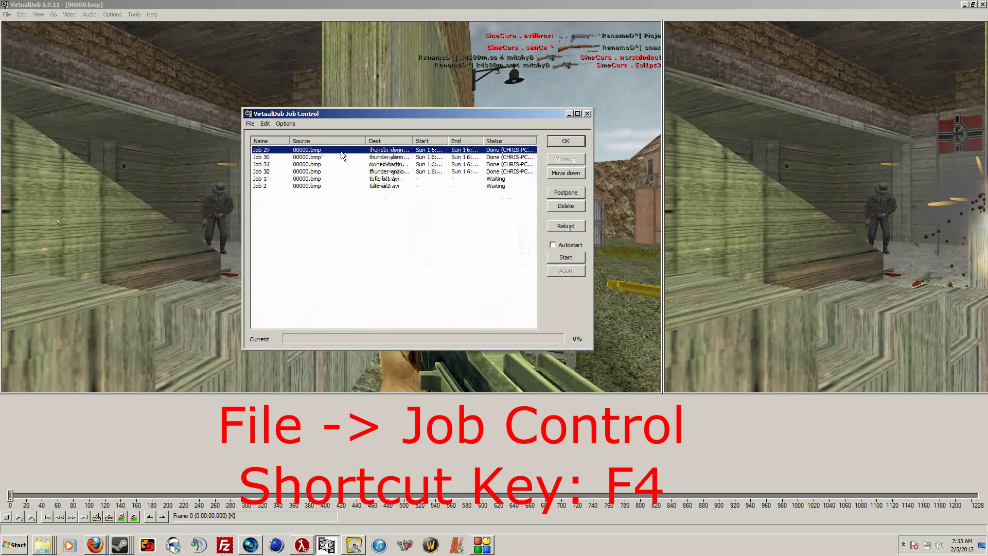
pyautogui.press('Delete')
pyautogui.press('Delete')
pyautogui.press('Delete')
pyautogui.press('Delete')
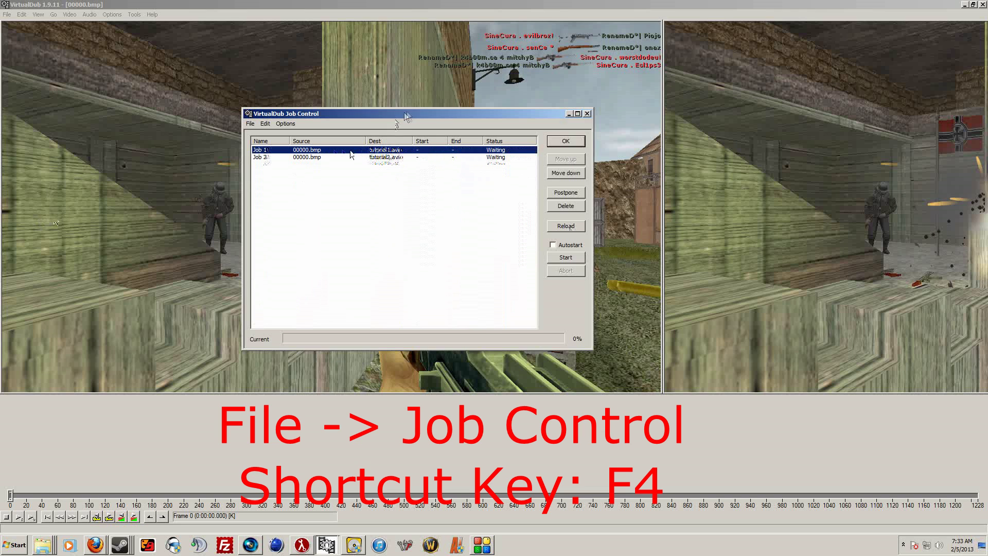
pyautogui.moveTo(407, 116); pyautogui.dragTo(291, 109)
pyautogui.click(251, 155)
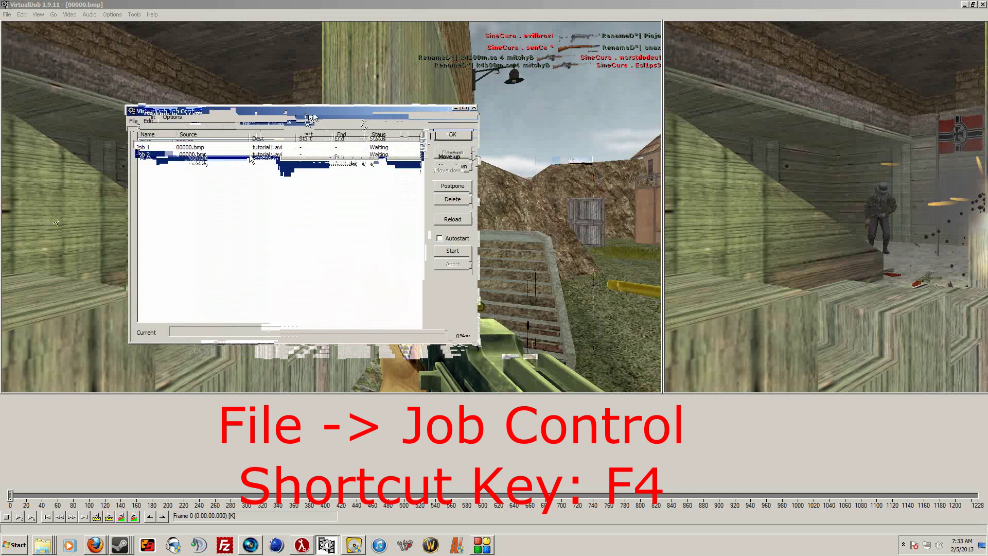
pyautogui.click(252, 147)
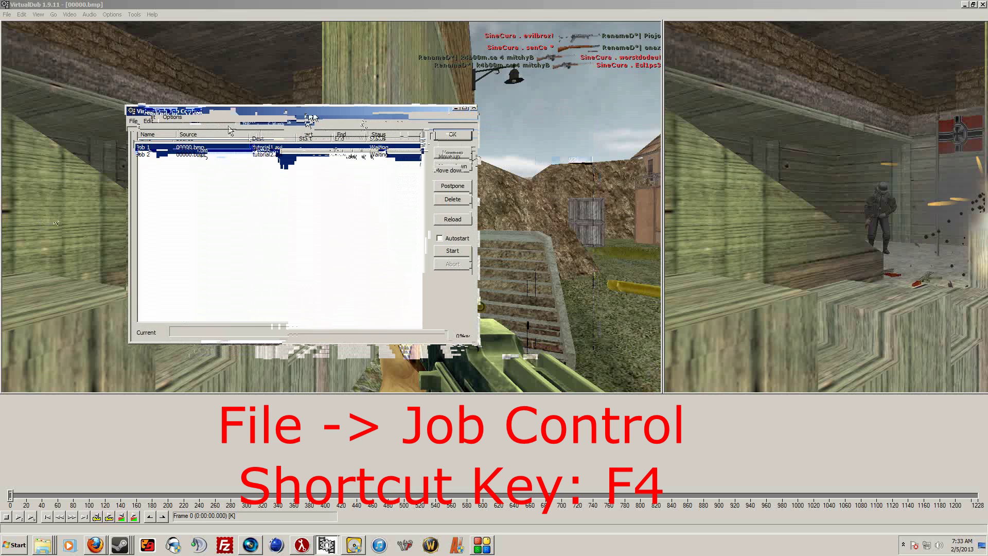
pyautogui.moveTo(300, 111); pyautogui.dragTo(311, 92)
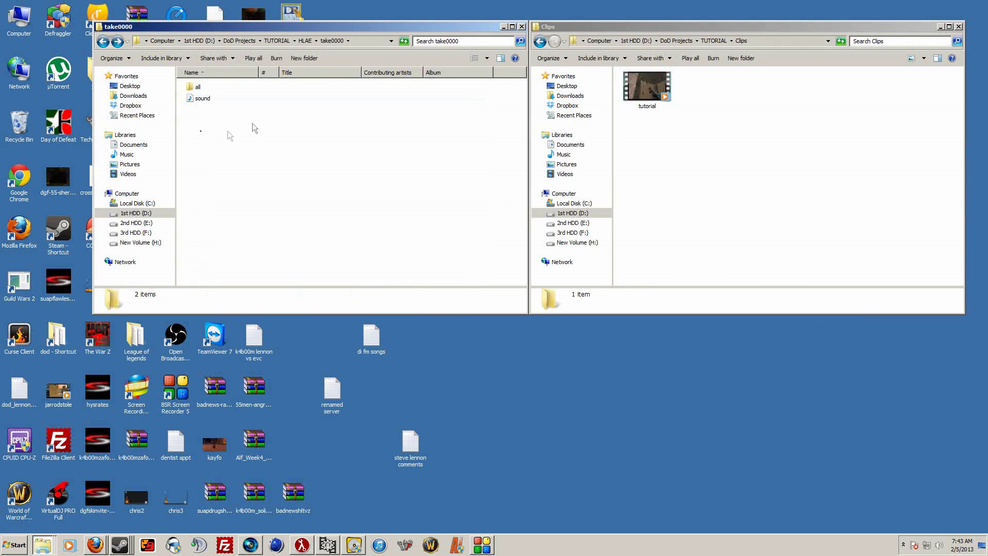
# - Rename the sound WAV in take0000 to tutorial
pyautogui.click(207, 100)
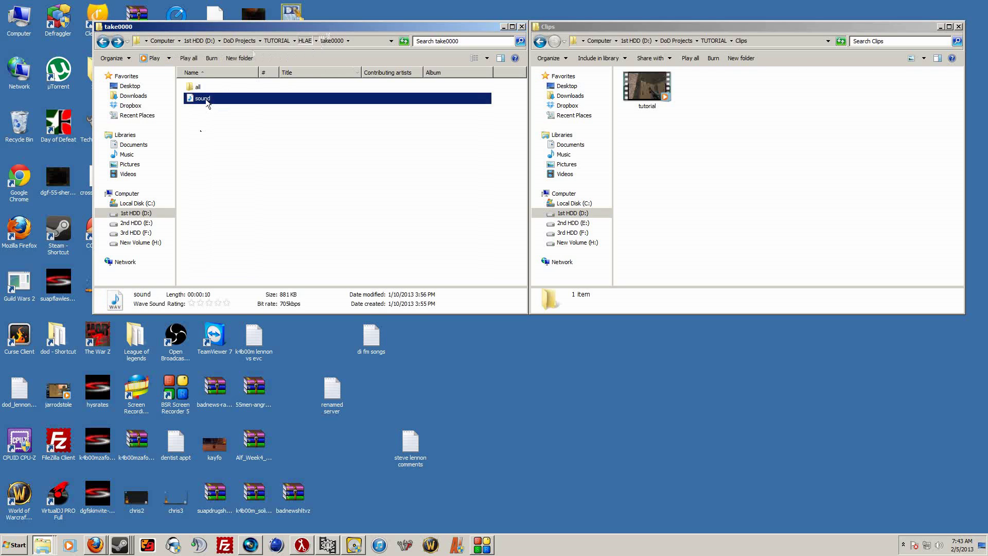
pyautogui.click(653, 102)
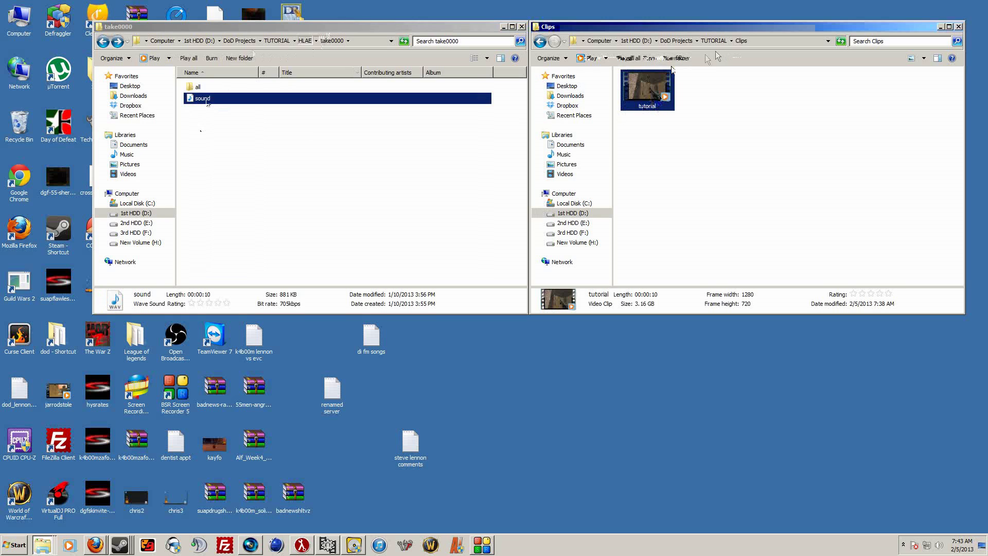
pyautogui.click(208, 102)
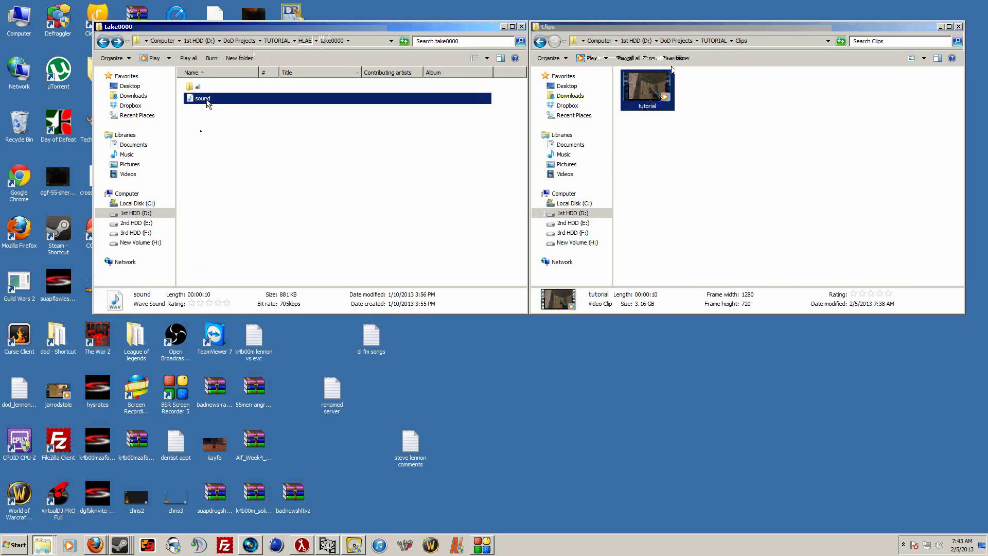
pyautogui.click(209, 103)
pyautogui.write('tutorial')
# - Move the tutorial WAV into the Clips folder beside the tutorial video
pyautogui.moveTo(205, 100); pyautogui.dragTo(651, 198)
pyautogui.click(681, 184)
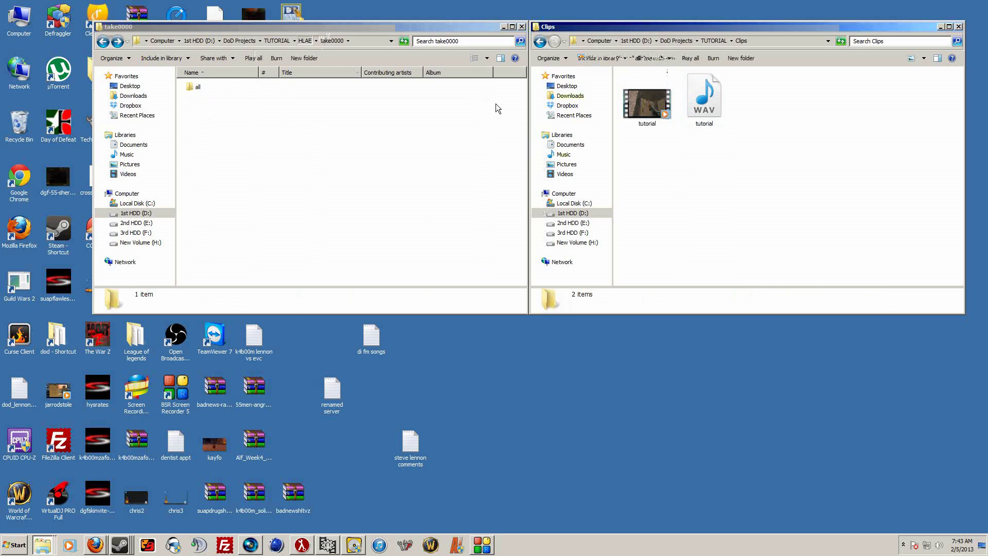
pyautogui.moveTo(394, 32)
pyautogui.mouseDown()
pyautogui.moveTo(383, 32)
pyautogui.moveTo(397, 32)
pyautogui.mouseUp()
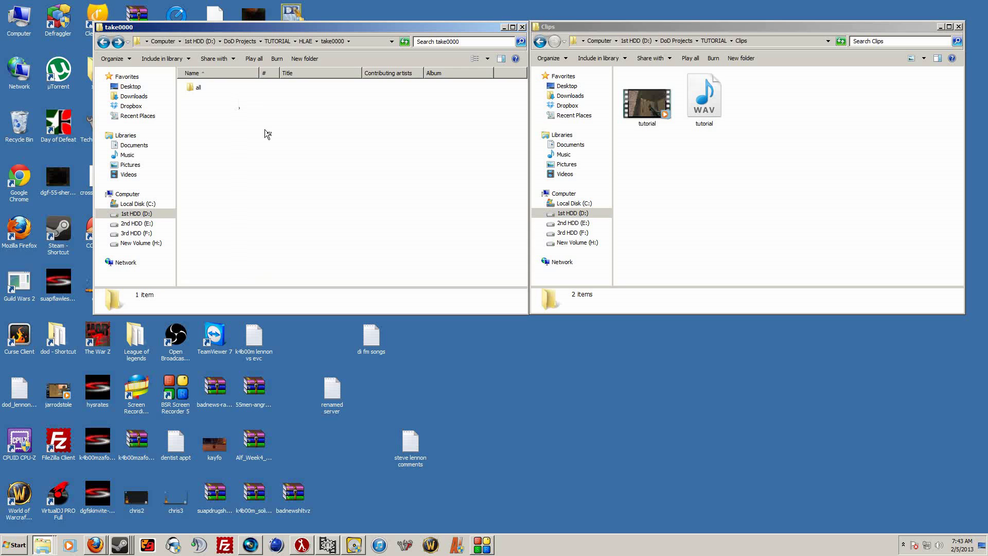
pyautogui.click(246, 90)
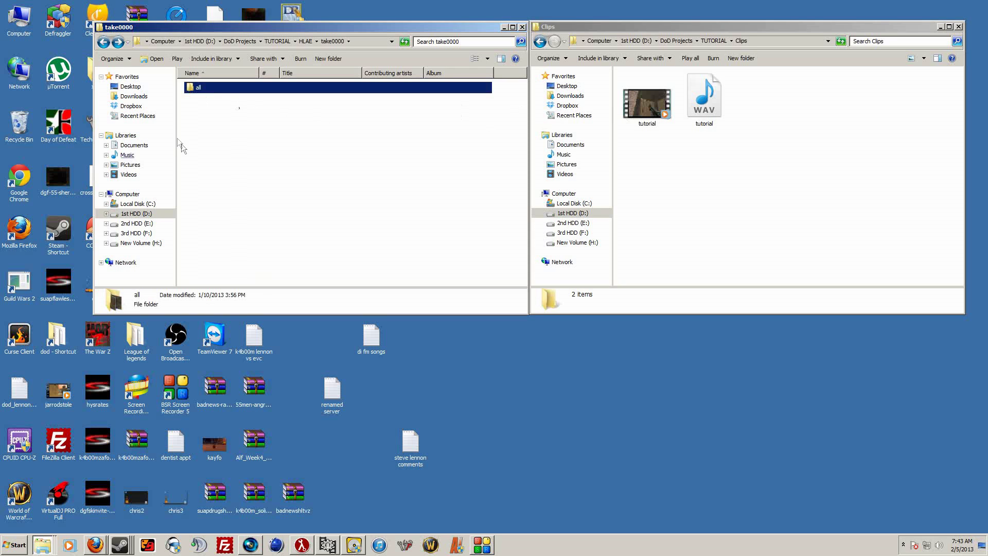
pyautogui.doubleClick(209, 88)
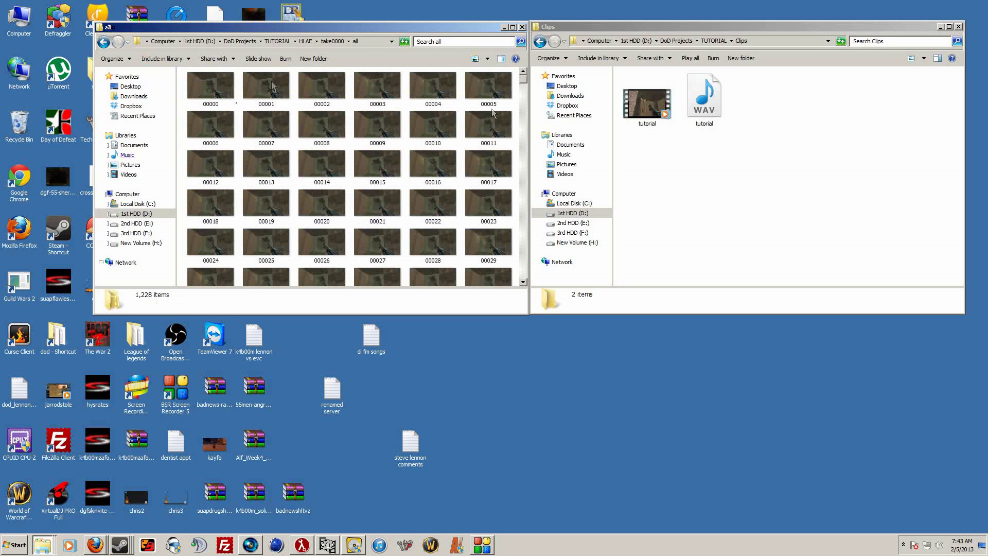
pyautogui.moveTo(522, 82); pyautogui.dragTo(523, 137)
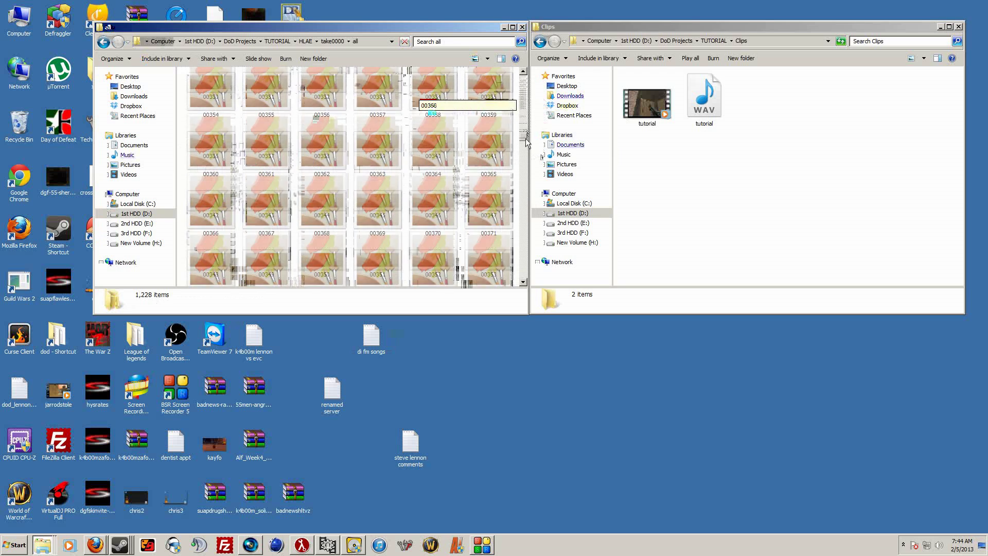
pyautogui.scroll(20, 432, 128)
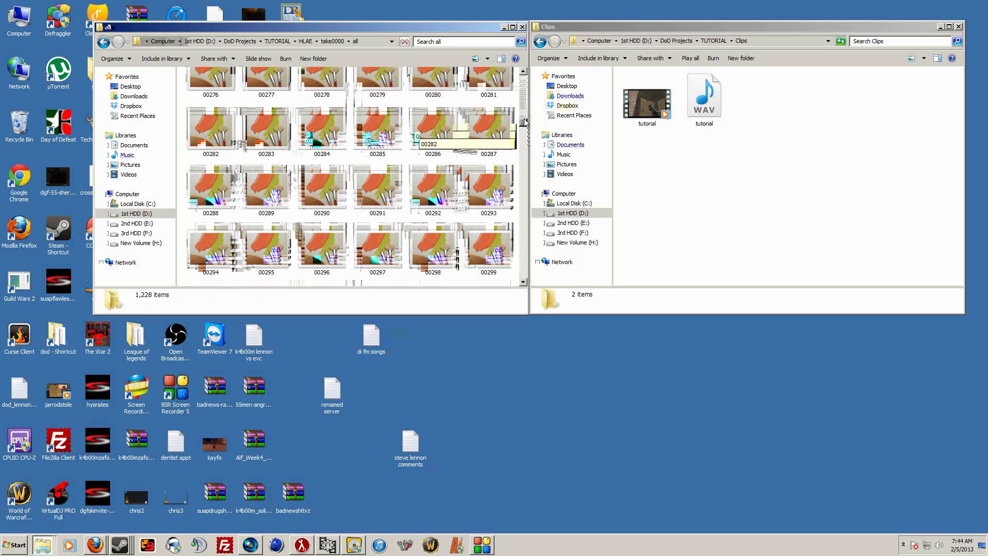
pyautogui.press('BackSpace')
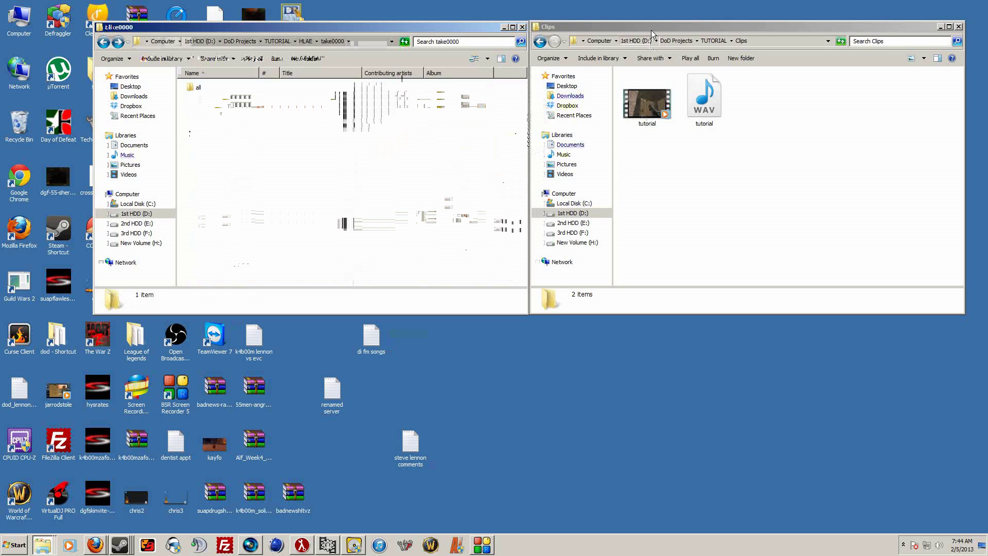
# - Bring the Clips folder window to the front
pyautogui.click(680, 166)
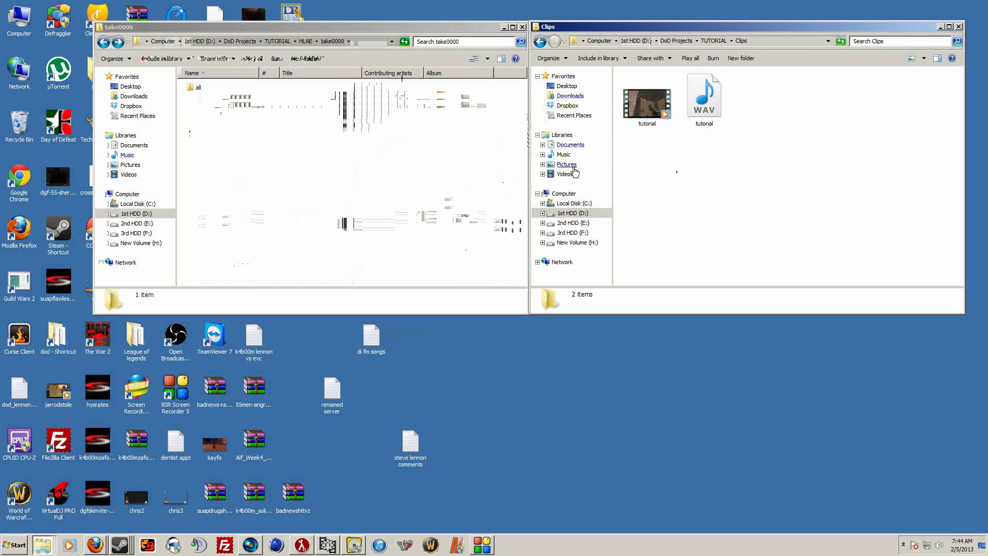